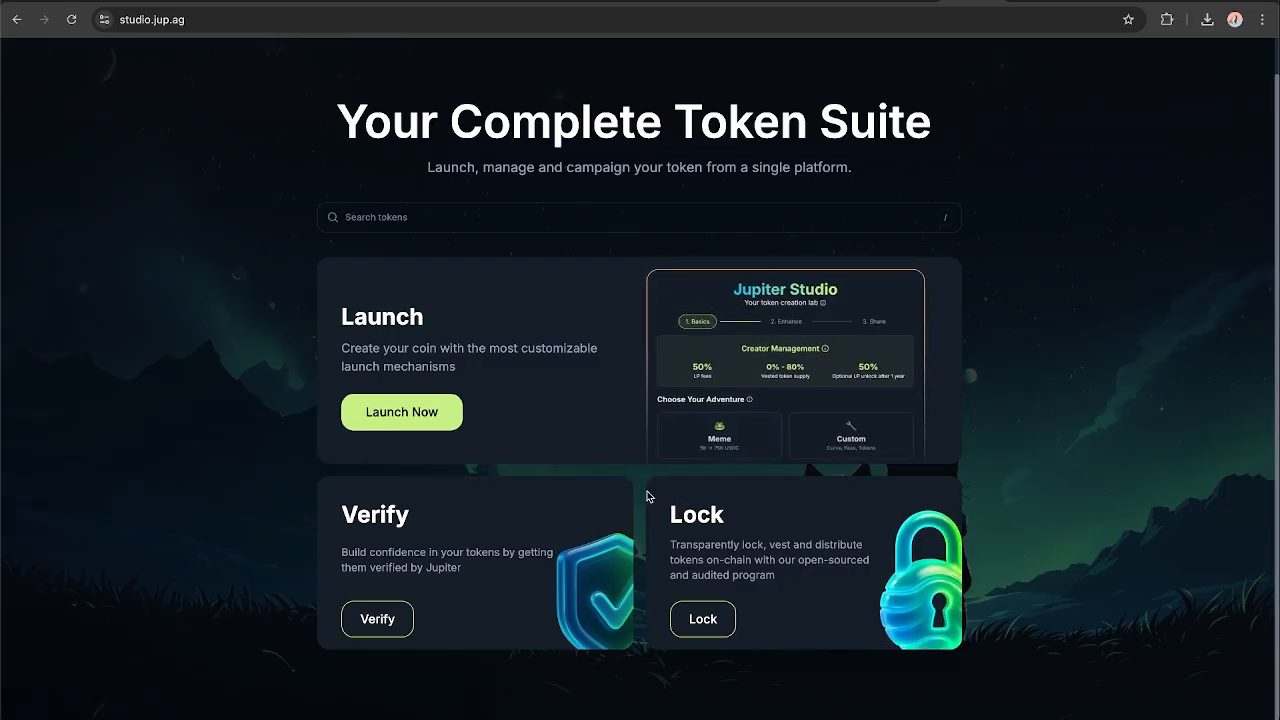
# Switch to the Jupiter Pro AlphaScan page and browse the Jup Studio tokens listed under Soon and Bonded.
pyautogui.scroll(1, 647, 497)
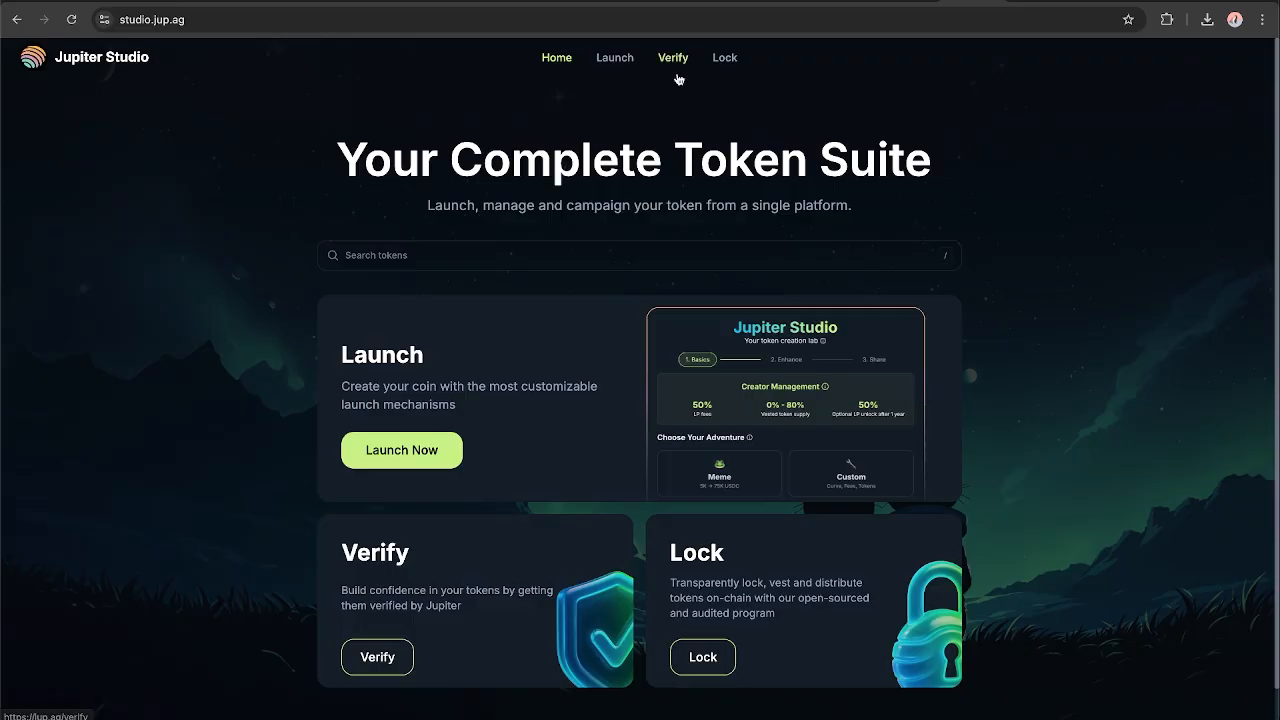
pyautogui.click(1029, 1)
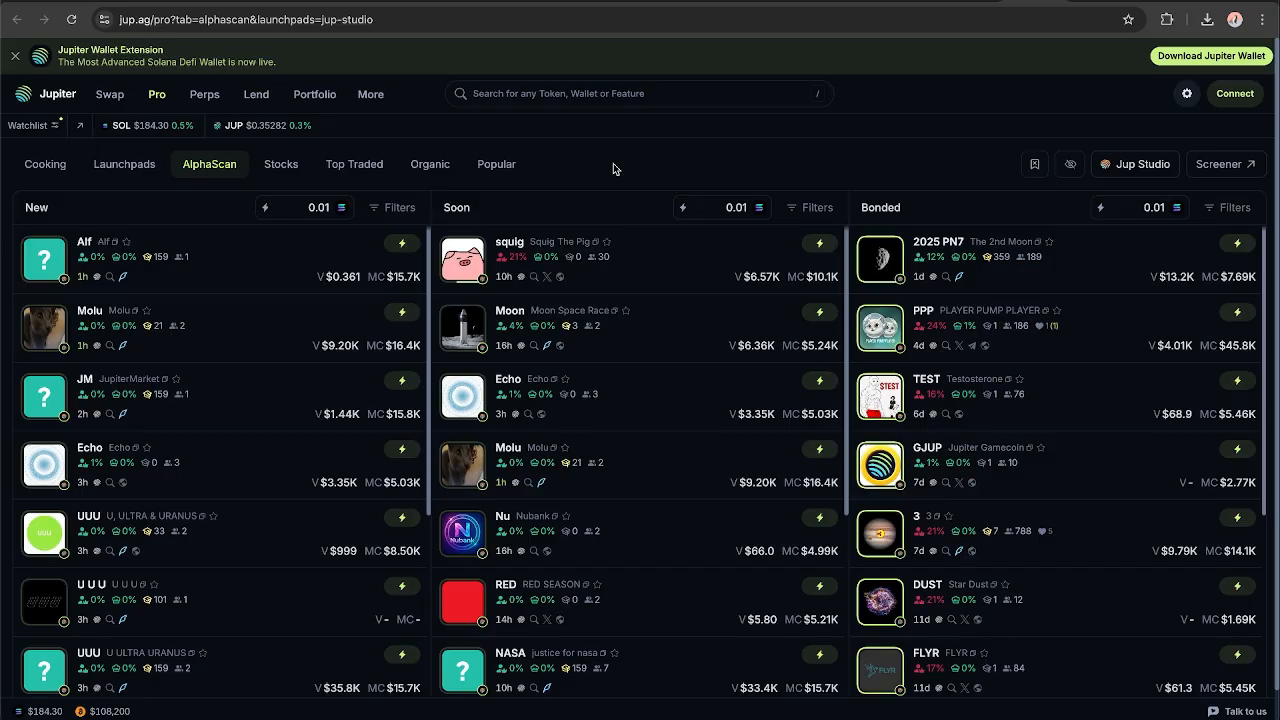
pyautogui.scroll(-1, 518, 405)
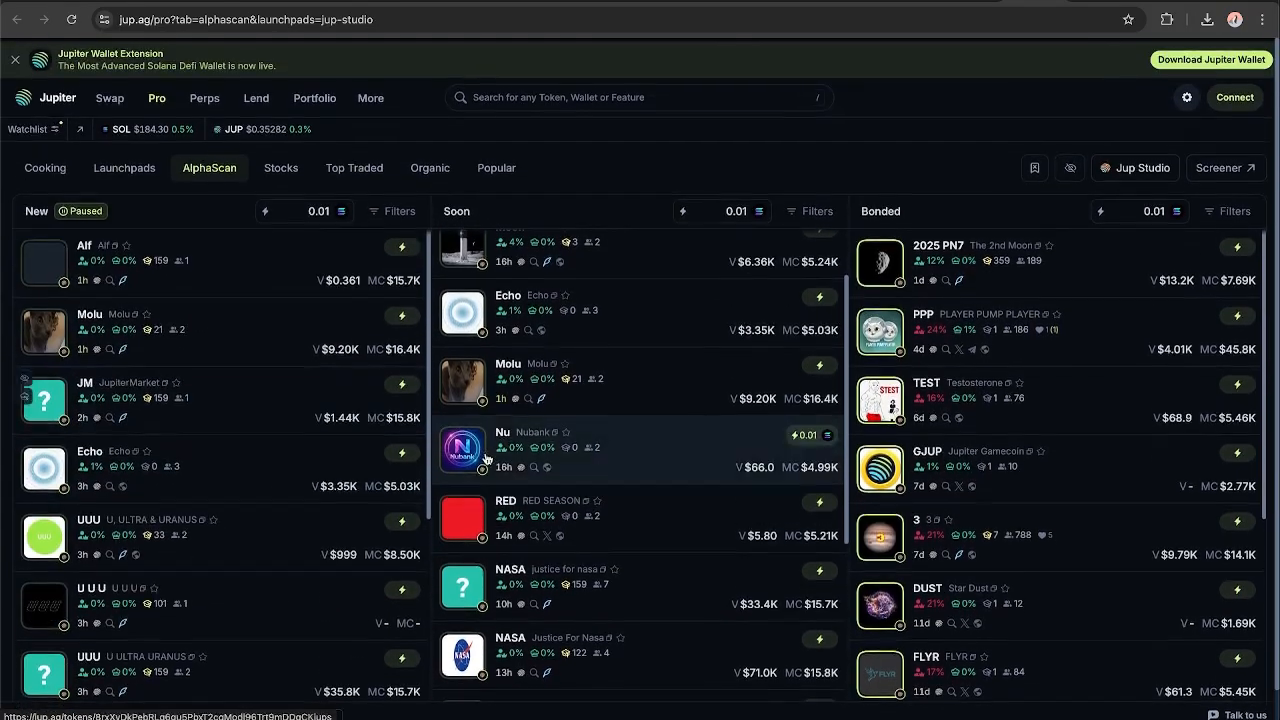
pyautogui.scroll(-1, 1017, 564)
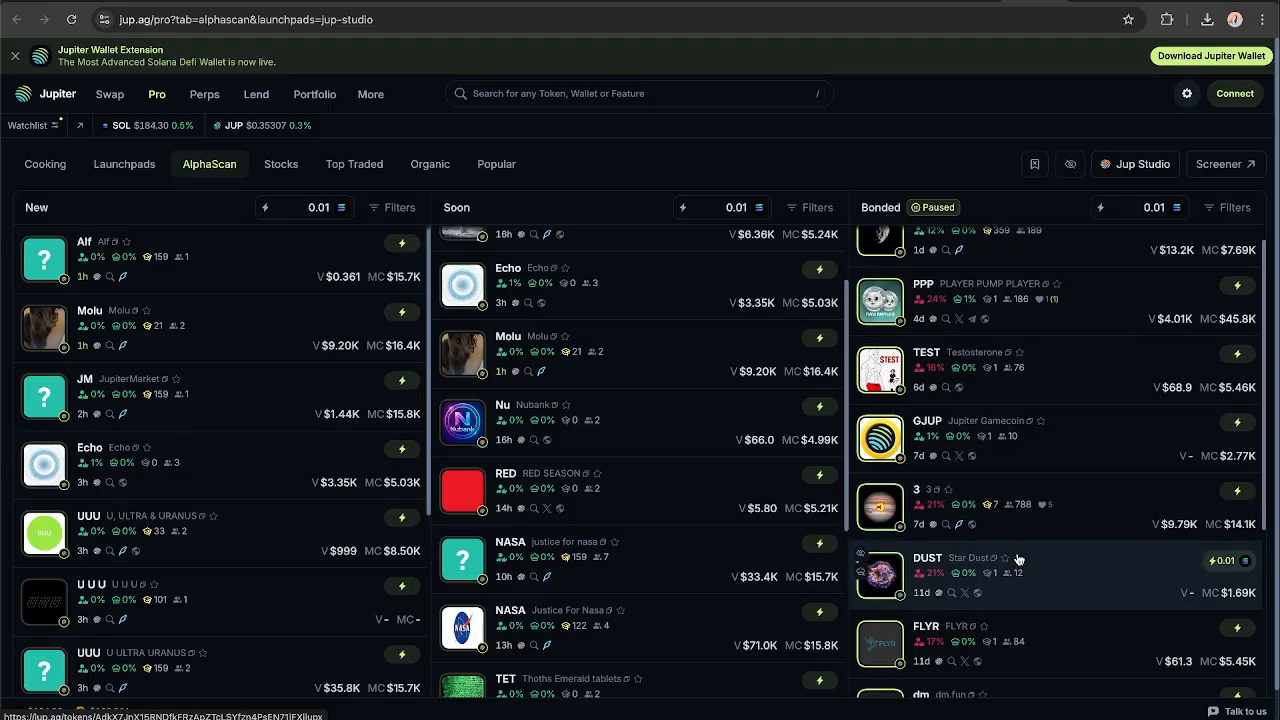
pyautogui.moveTo(985, 438)
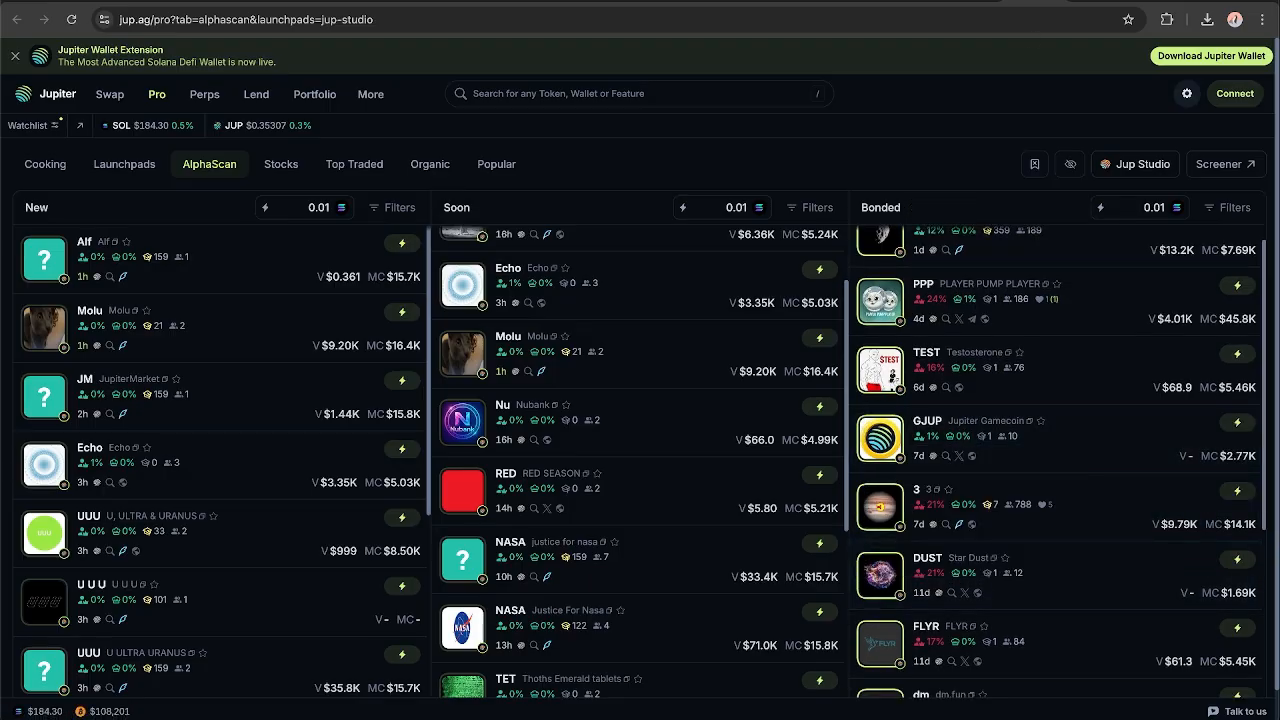
# Return to Jupiter Studio, start a token launch and choose the Meme adventure.
pyautogui.click(972, 2)
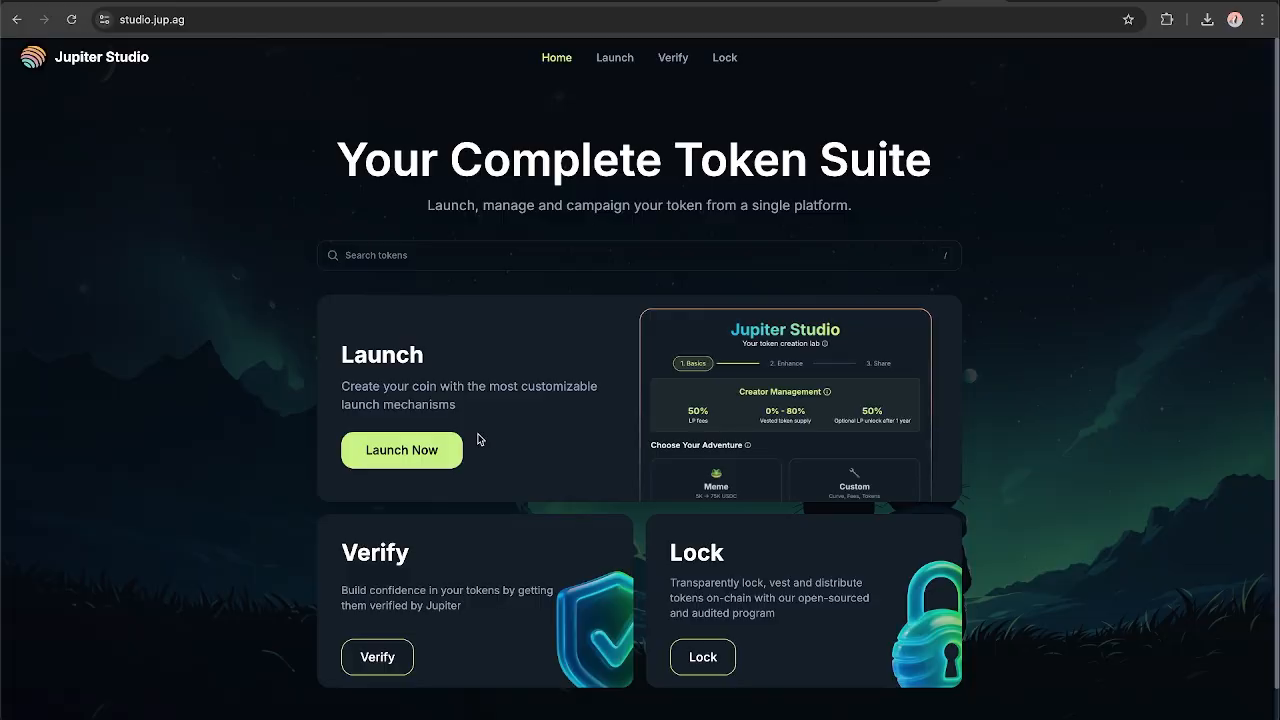
pyautogui.click(415, 455)
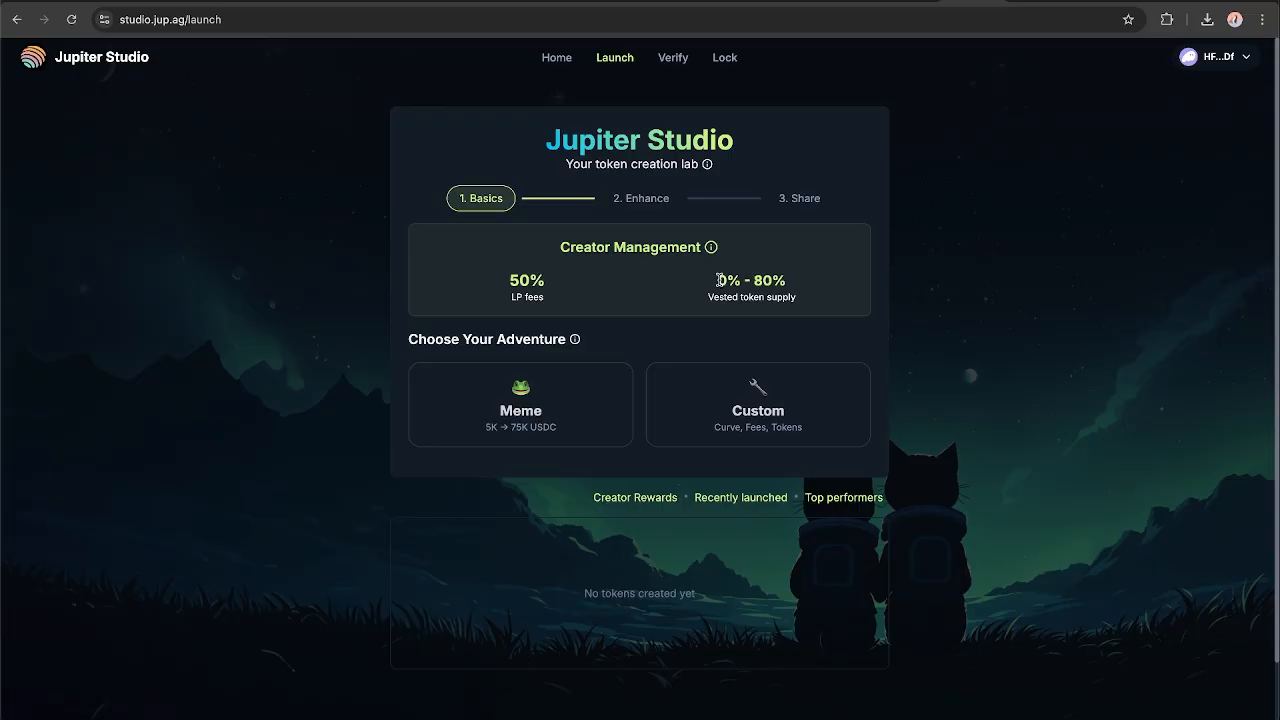
pyautogui.moveTo(718, 280); pyautogui.dragTo(787, 283)
pyautogui.click(813, 288)
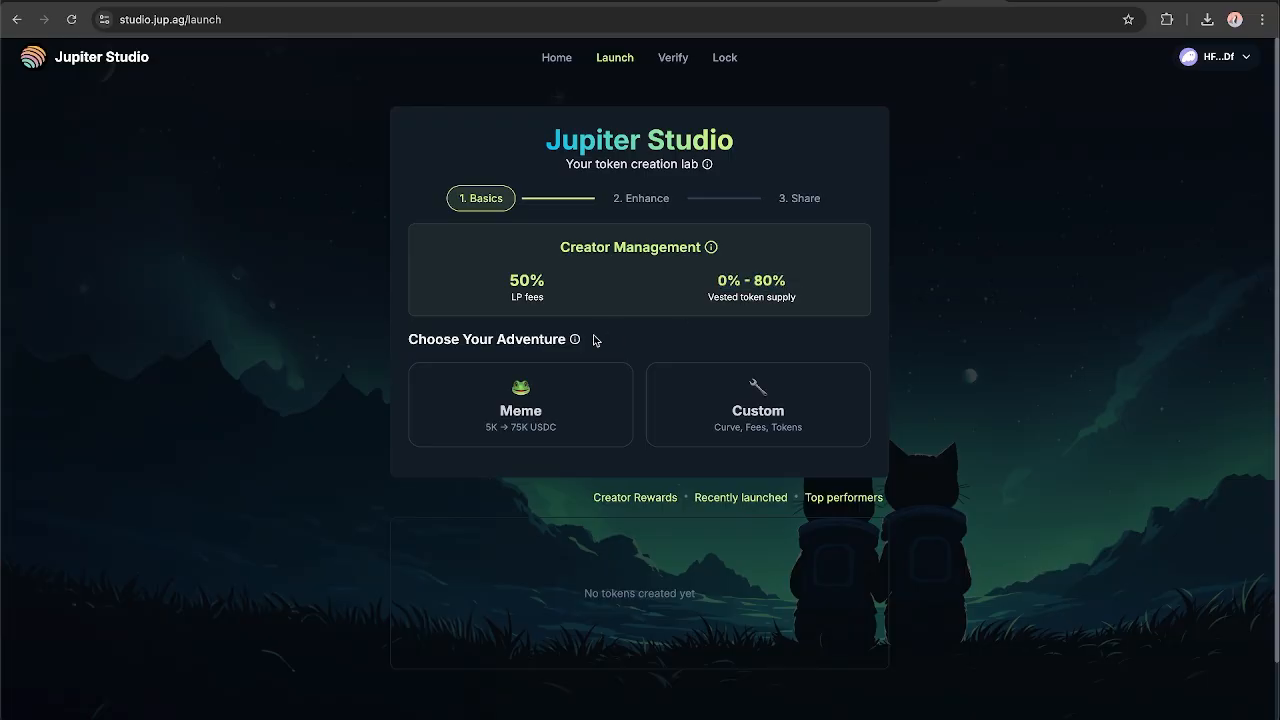
pyautogui.click(509, 427)
# Read the Meme option's description, including its graduation market cap and the amount the pool raises before graduation.
pyautogui.scroll(-2, 520, 420)
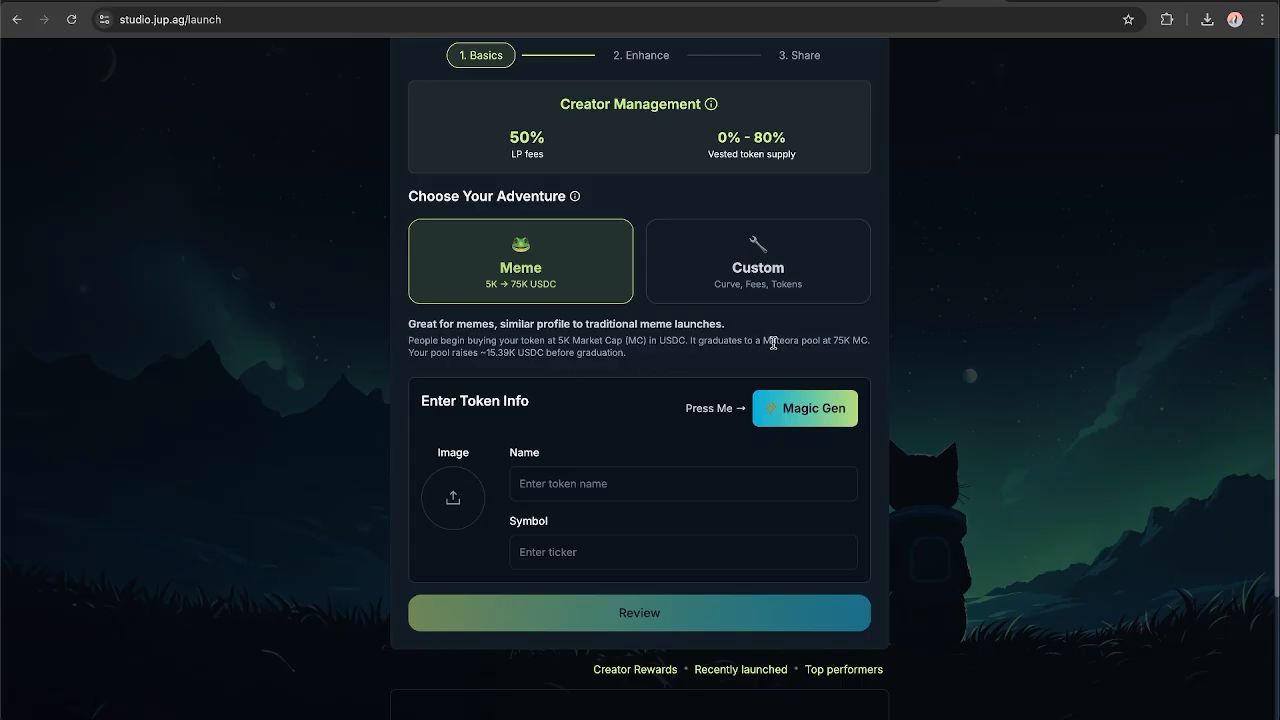
pyautogui.moveTo(833, 341); pyautogui.dragTo(861, 339)
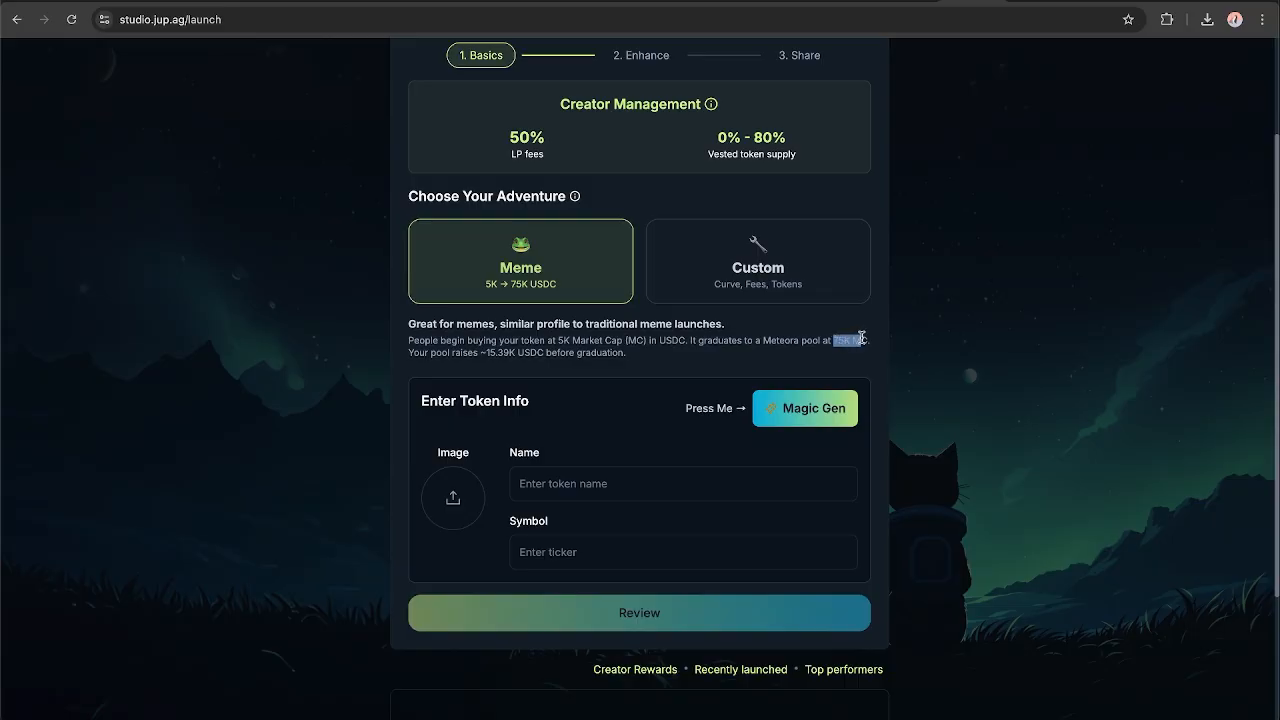
pyautogui.click(587, 349)
pyautogui.moveTo(480, 352); pyautogui.dragTo(527, 352)
pyautogui.click(528, 354)
pyautogui.click(557, 352)
pyautogui.moveTo(480, 353); pyautogui.dragTo(508, 355)
pyautogui.click(508, 355)
# Generate the token info with Magic Gen from the keywords "image of jupiter with aliens".
pyautogui.click(790, 412)
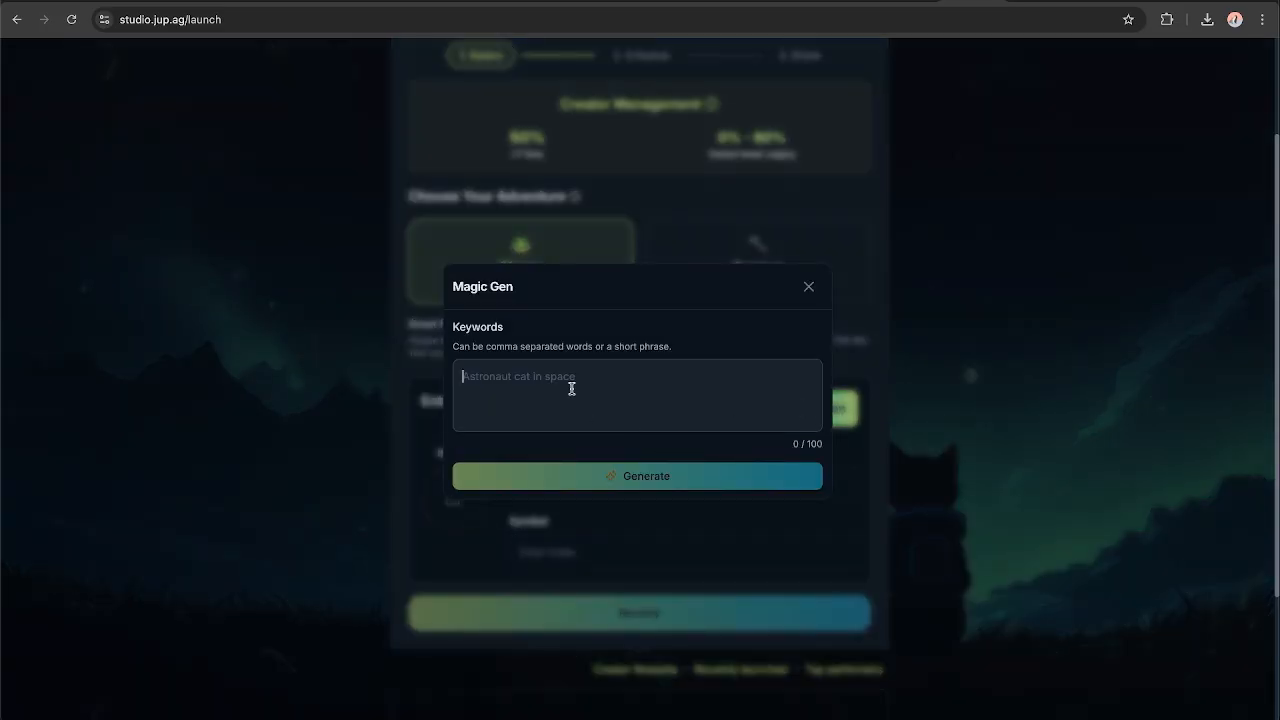
pyautogui.write('image of ju')
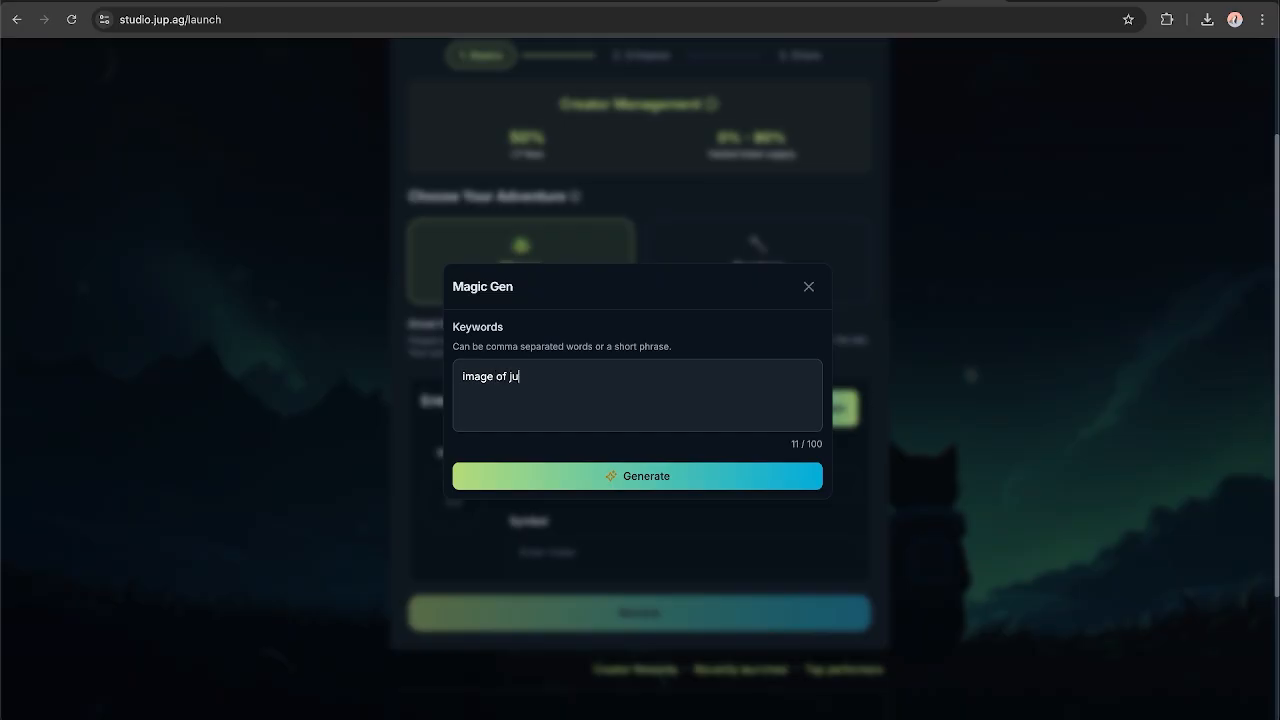
pyautogui.write('piter with aliens')
pyautogui.click(625, 474)
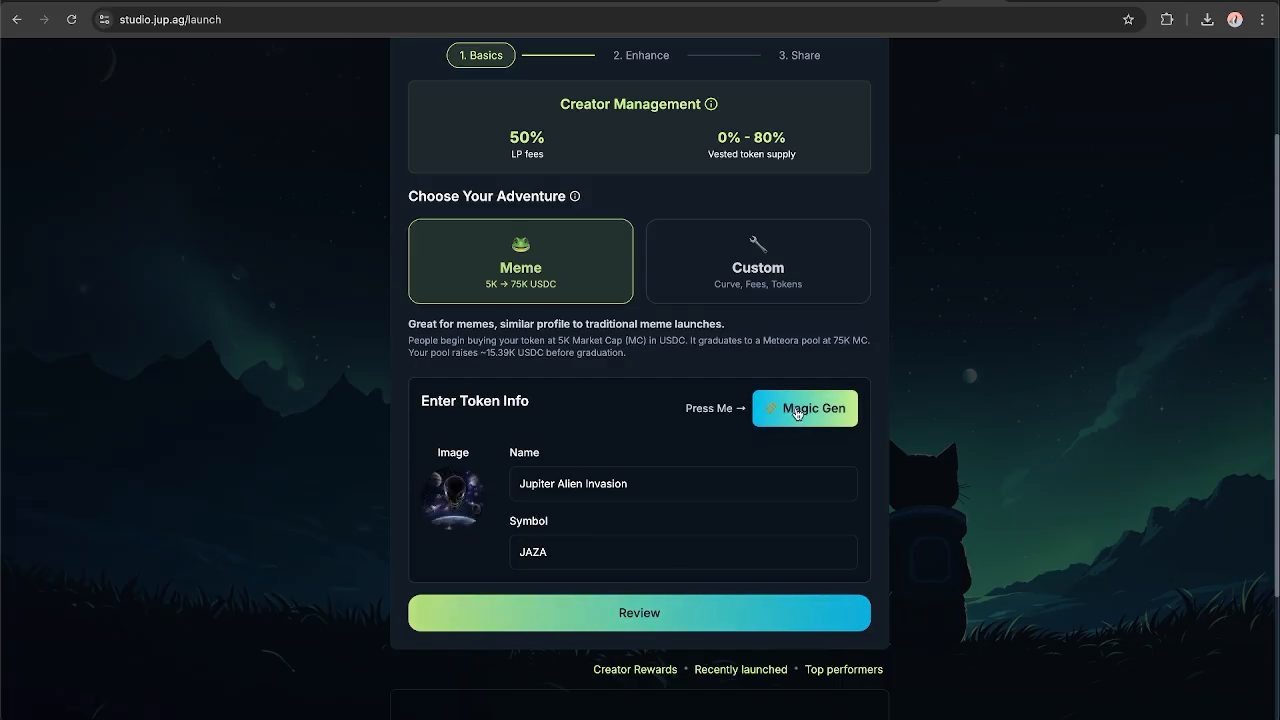
# Proceed to the review of the generated token and expand the optional social links section.
pyautogui.click(638, 622)
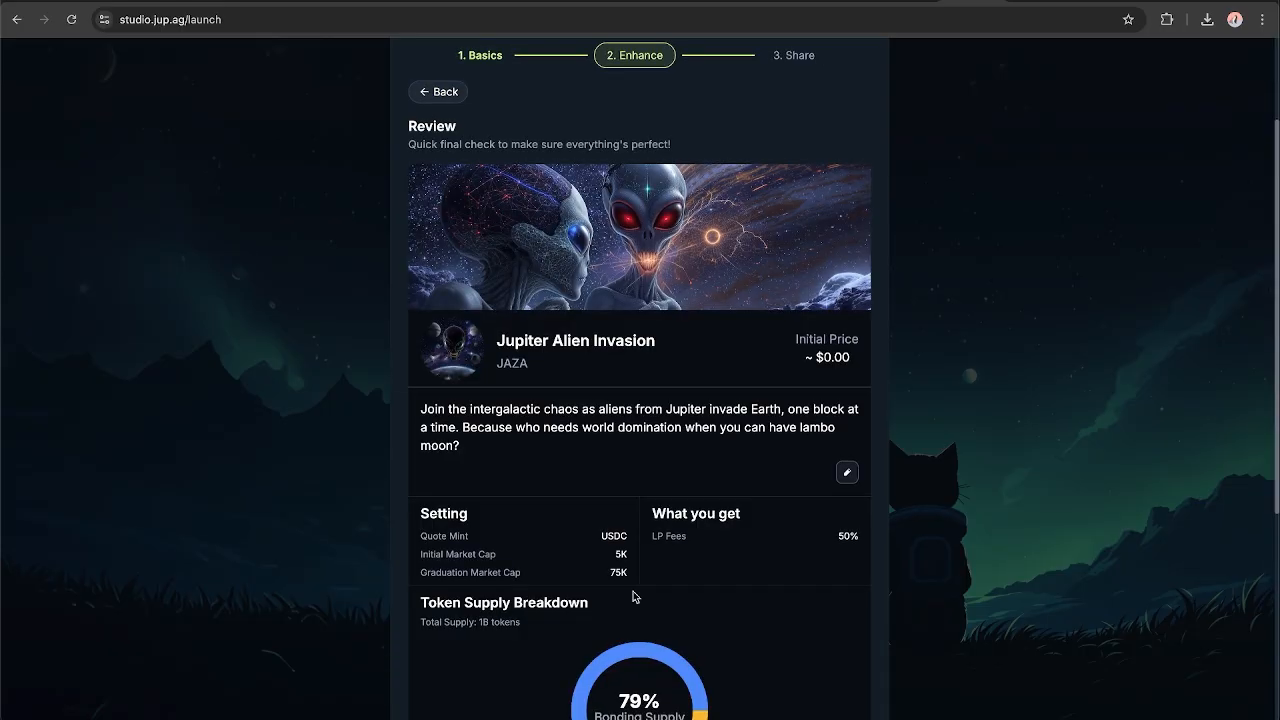
pyautogui.scroll(-3, 703, 491)
pyautogui.scroll(4, 623, 489)
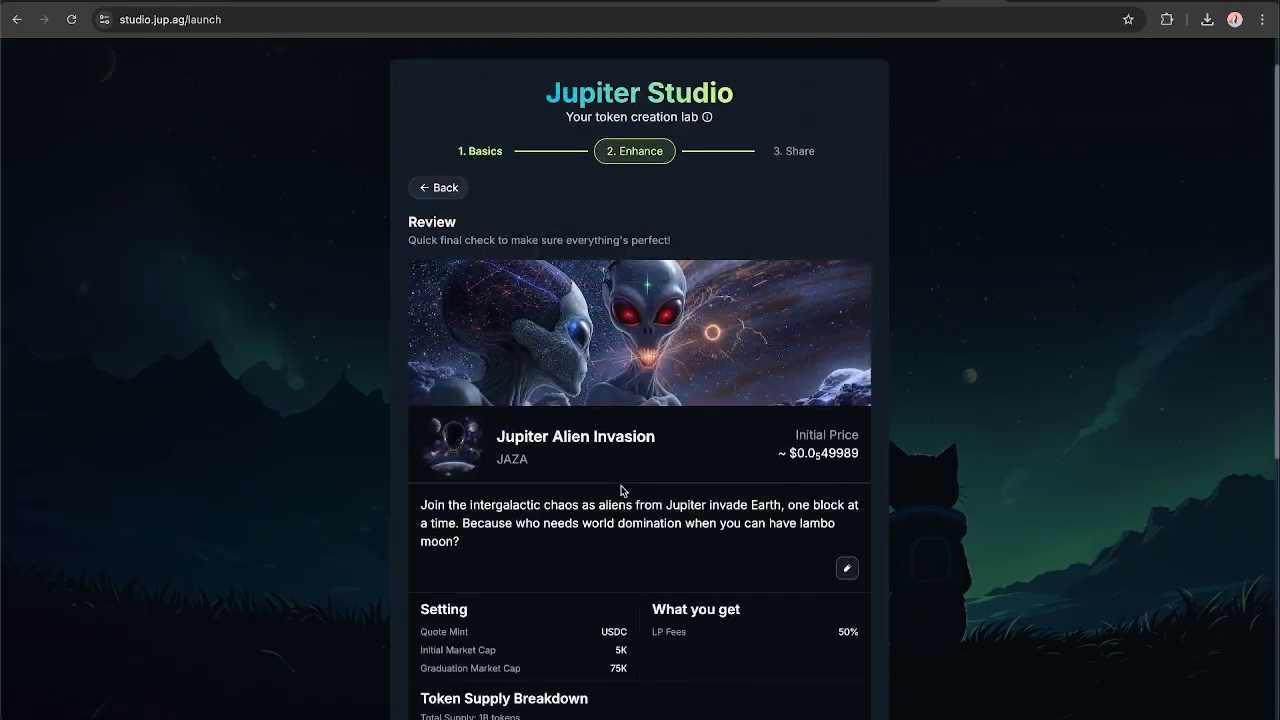
pyautogui.scroll(-2, 630, 489)
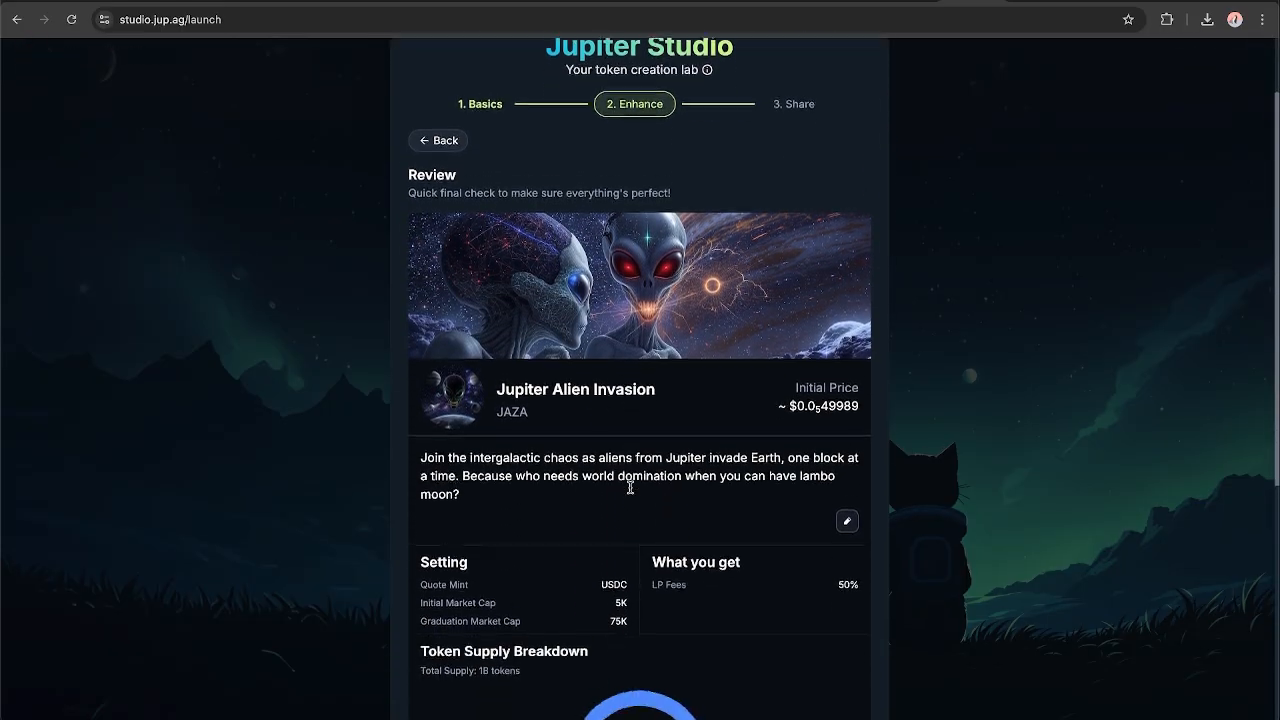
pyautogui.scroll(-5, 630, 489)
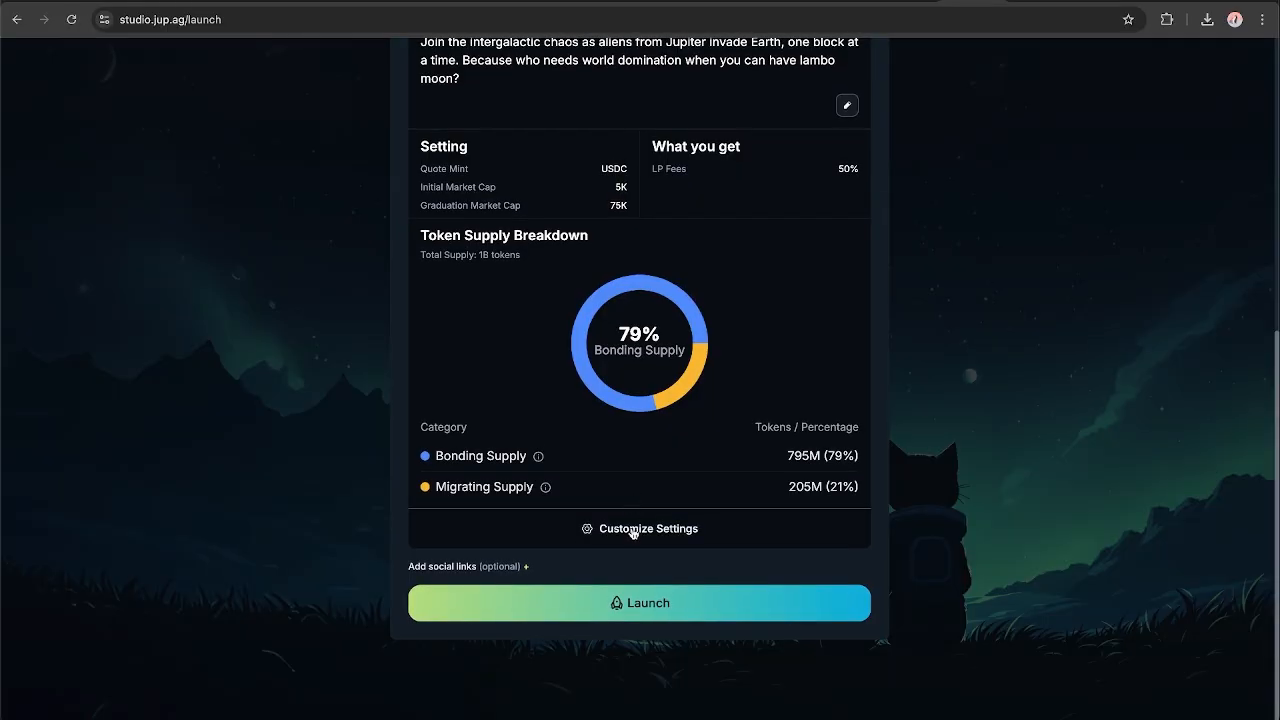
pyautogui.scroll(2, 632, 525)
pyautogui.scroll(-2, 560, 550)
pyautogui.click(522, 567)
pyautogui.scroll(-2, 560, 480)
pyautogui.scroll(4, 520, 420)
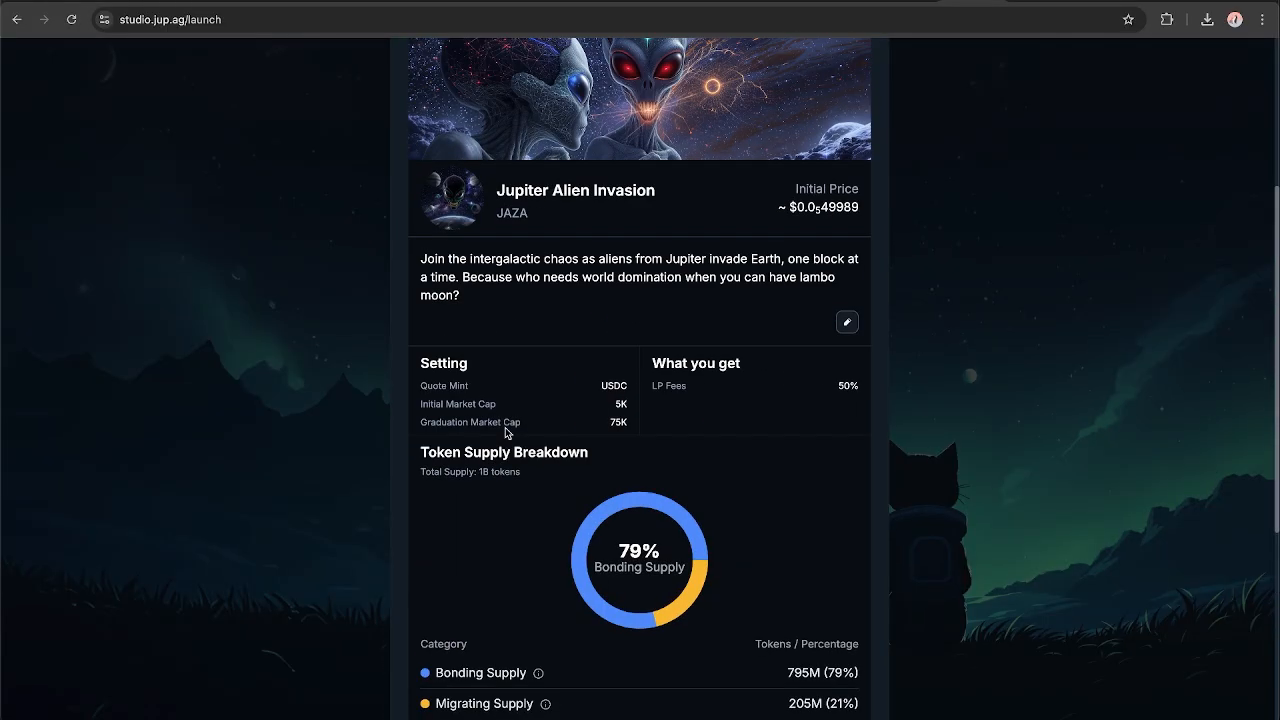
# Examine the generated token's description, banner and image on the review page.
pyautogui.scroll(2, 507, 430)
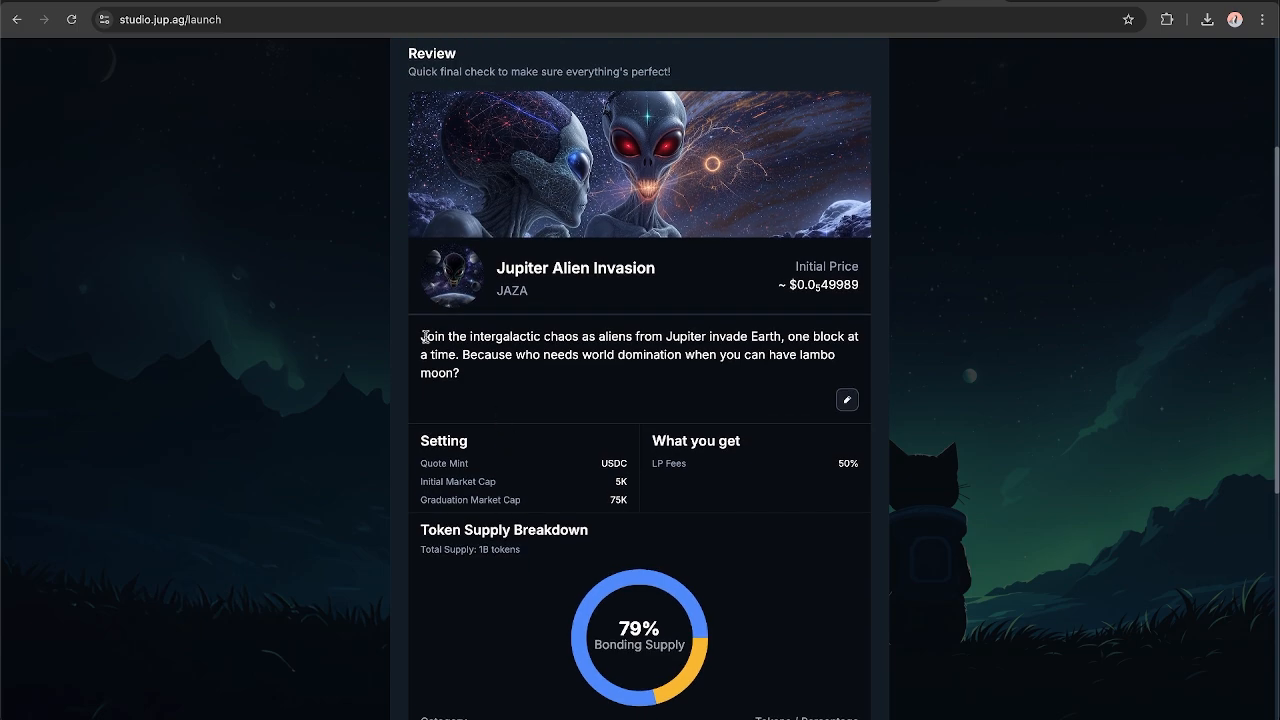
pyautogui.moveTo(421, 336); pyautogui.dragTo(474, 374)
pyautogui.click(486, 383)
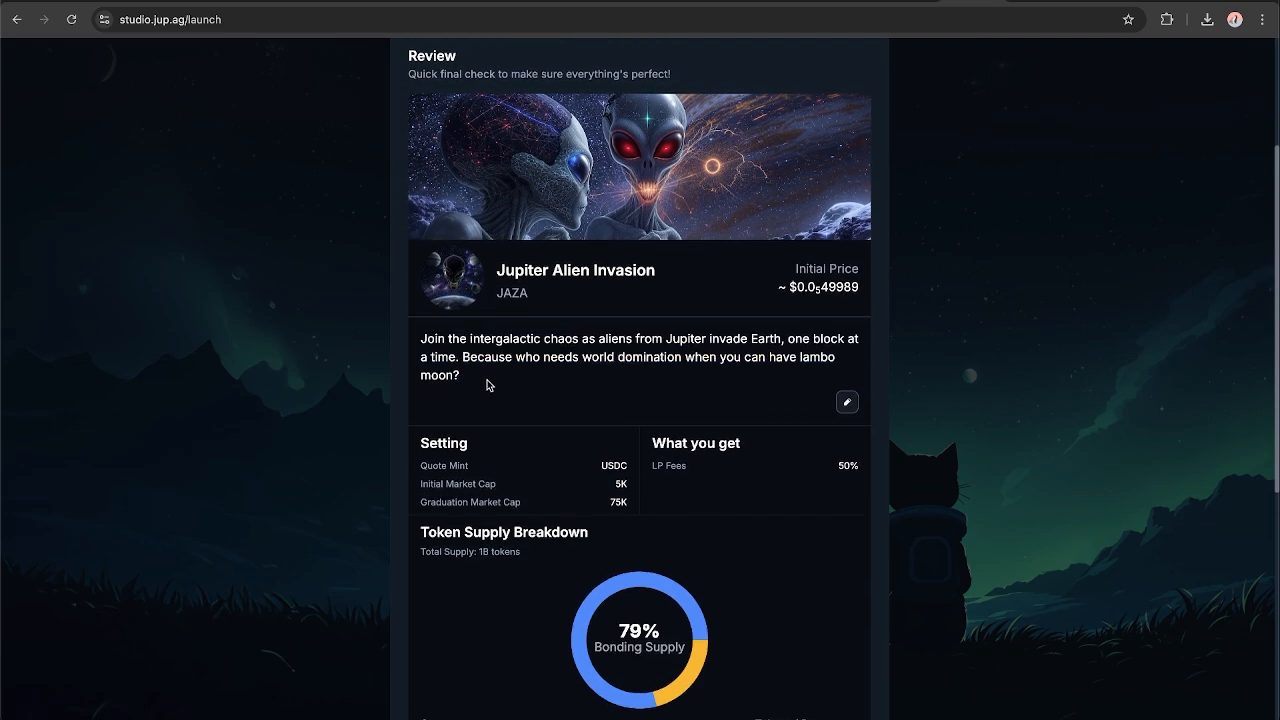
pyautogui.scroll(2, 488, 385)
pyautogui.scroll(2, 488, 385)
pyautogui.scroll(-3, 686, 457)
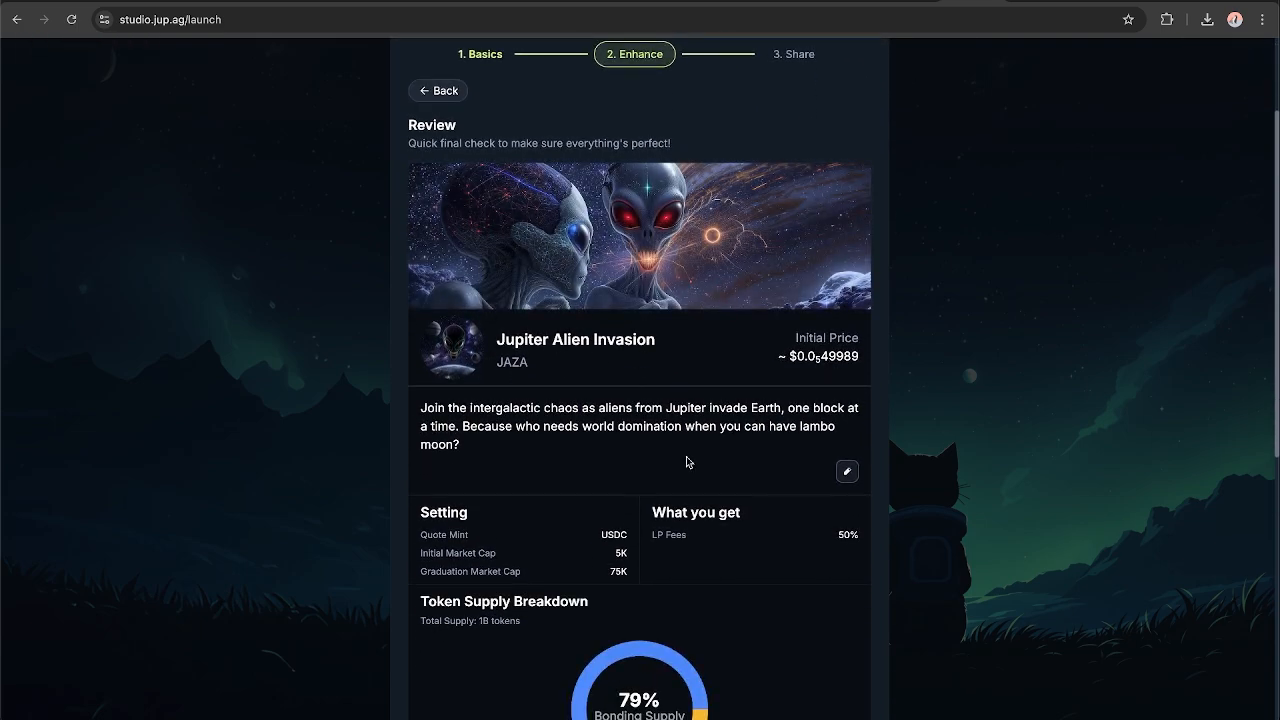
pyautogui.moveTo(694, 252)
pyautogui.scroll(-1, 588, 447)
pyautogui.scroll(-5, 588, 447)
pyautogui.scroll(5, 588, 447)
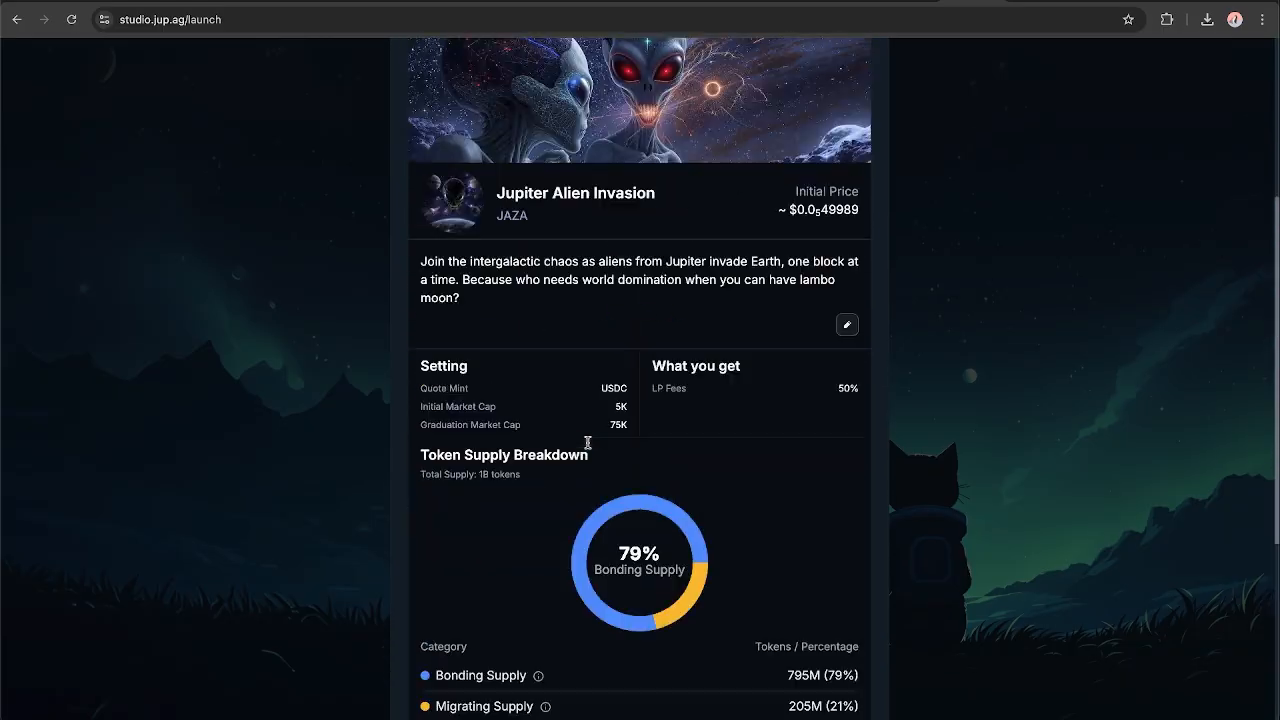
pyautogui.scroll(2, 588, 447)
pyautogui.scroll(-2, 588, 447)
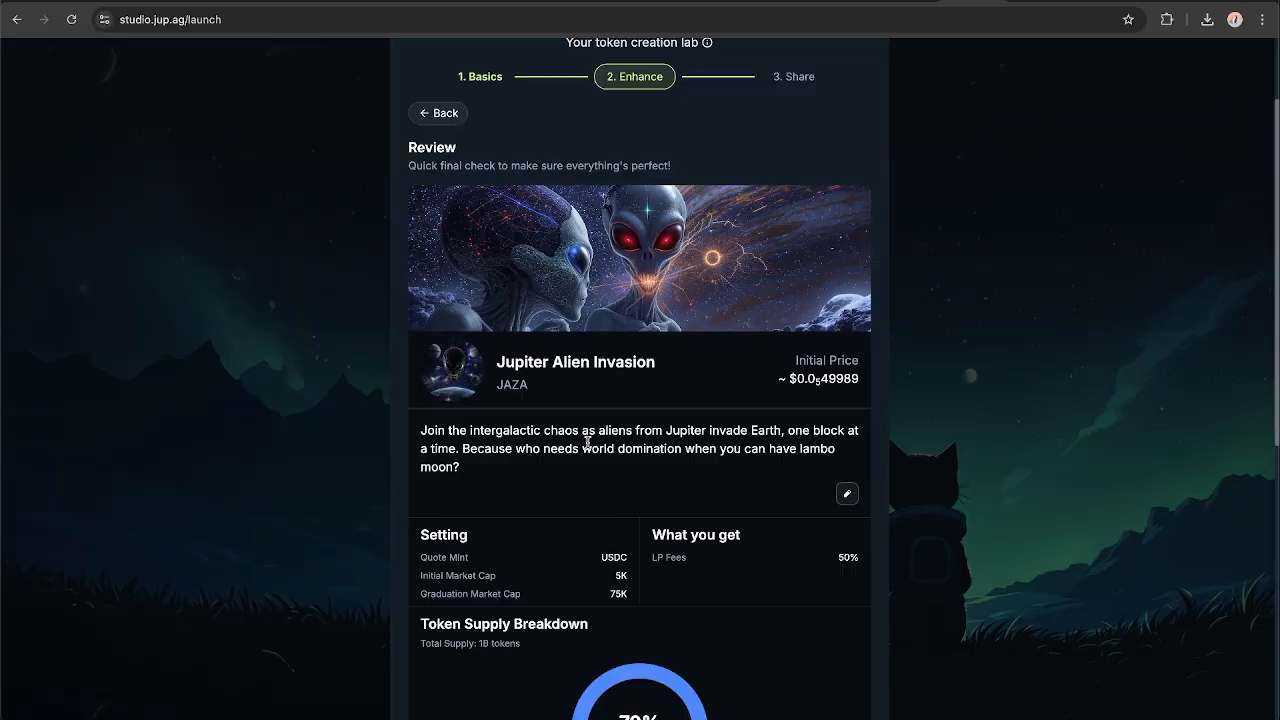
# Examine the token's LP fees, quote mint, market caps and token supply breakdown, down to the social link fields.
pyautogui.scroll(-2, 588, 443)
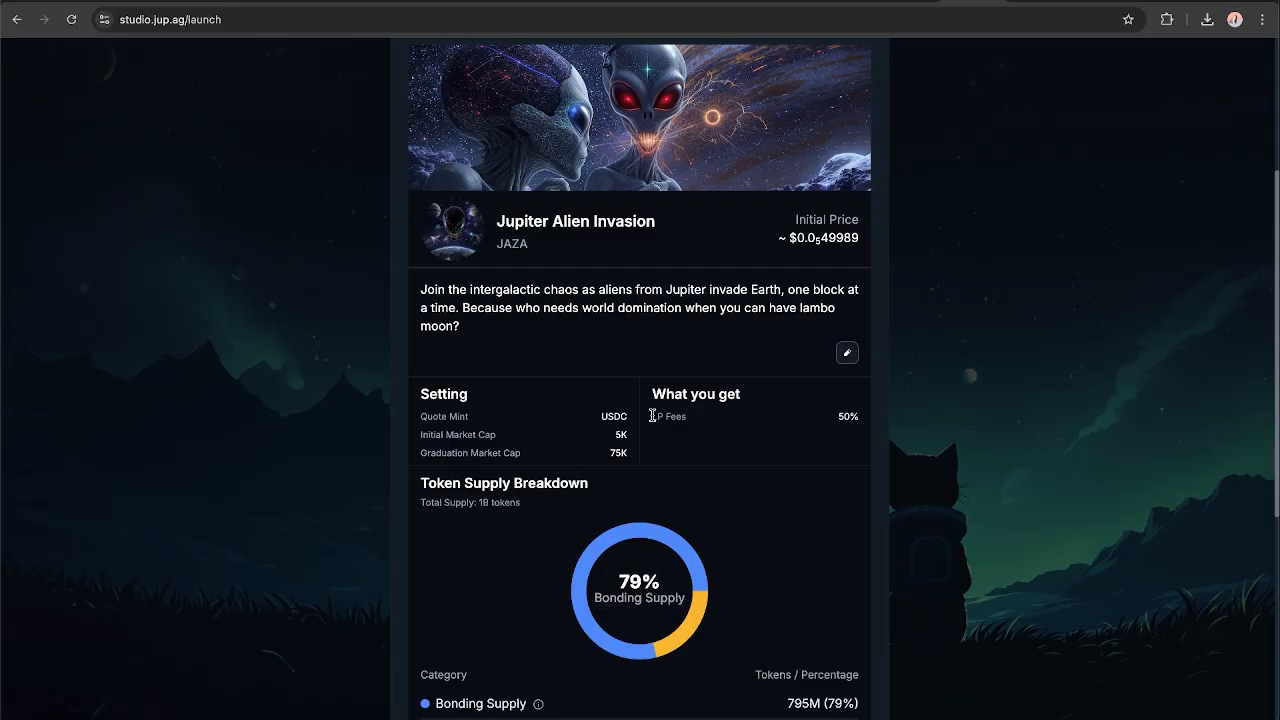
pyautogui.scroll(-2, 757, 443)
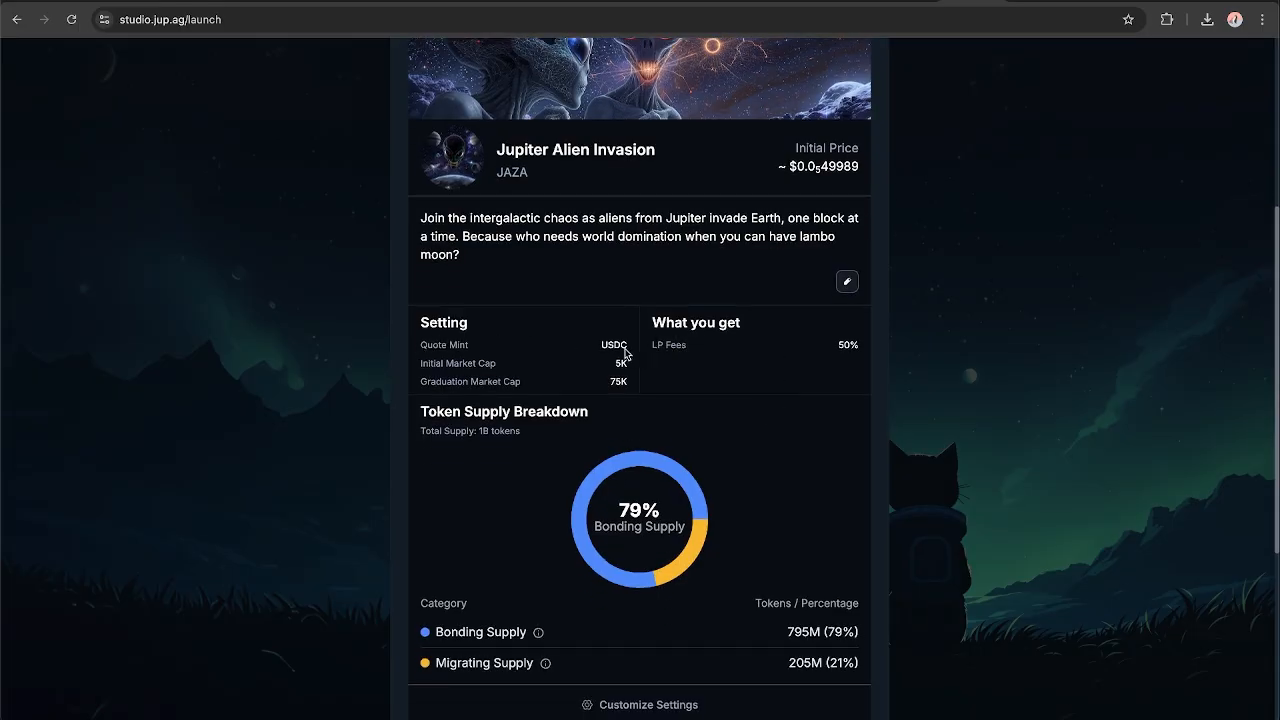
pyautogui.moveTo(602, 344); pyautogui.dragTo(631, 352)
pyautogui.click(631, 352)
pyautogui.scroll(-1, 612, 346)
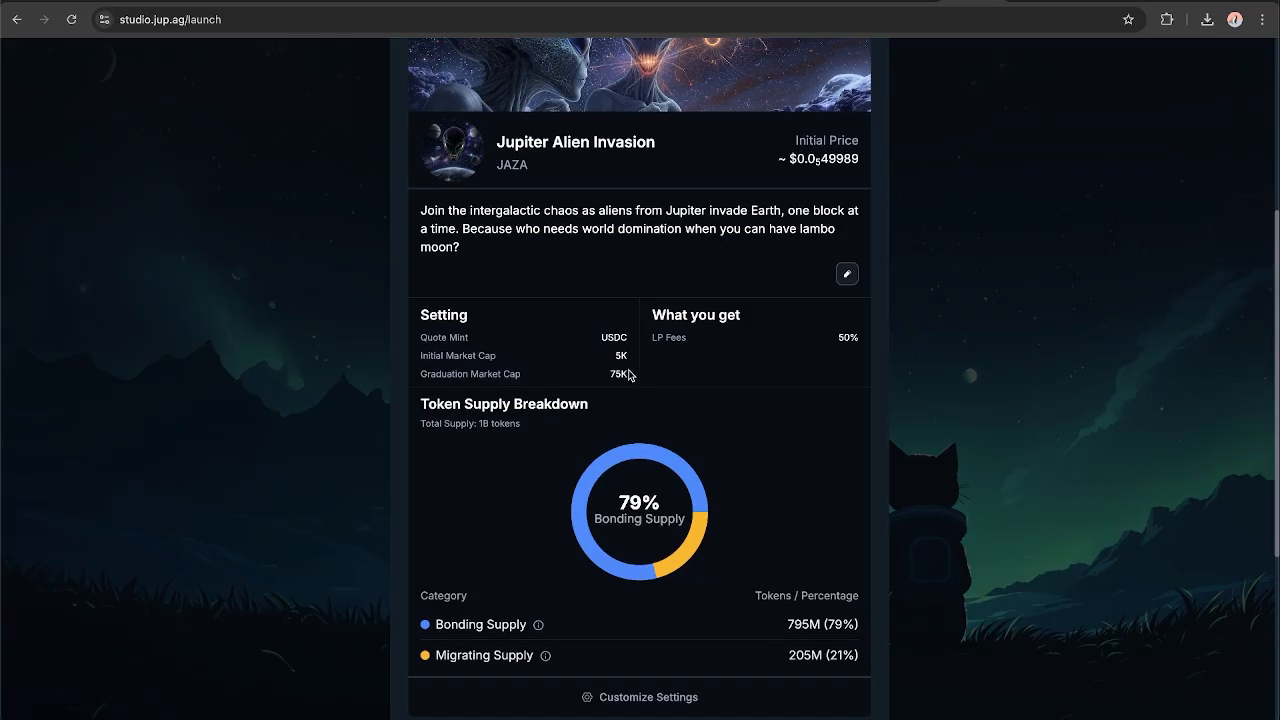
pyautogui.scroll(-5, 626, 362)
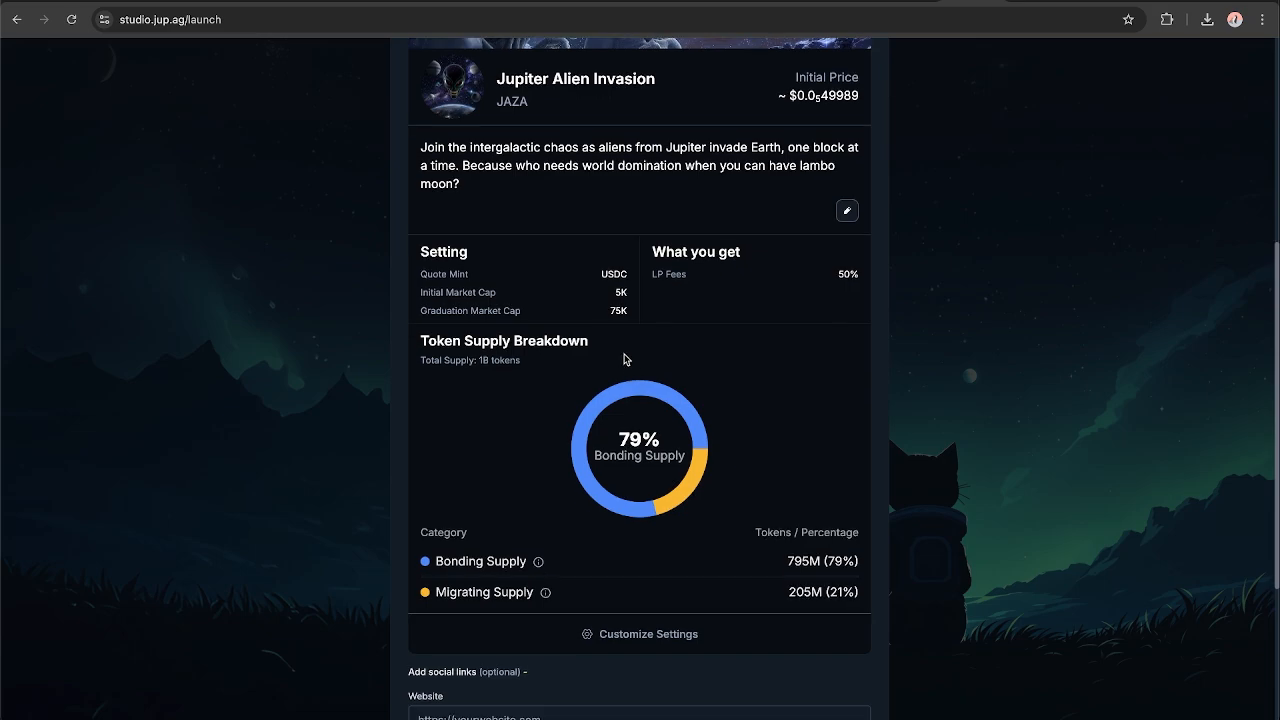
pyautogui.scroll(-2, 626, 360)
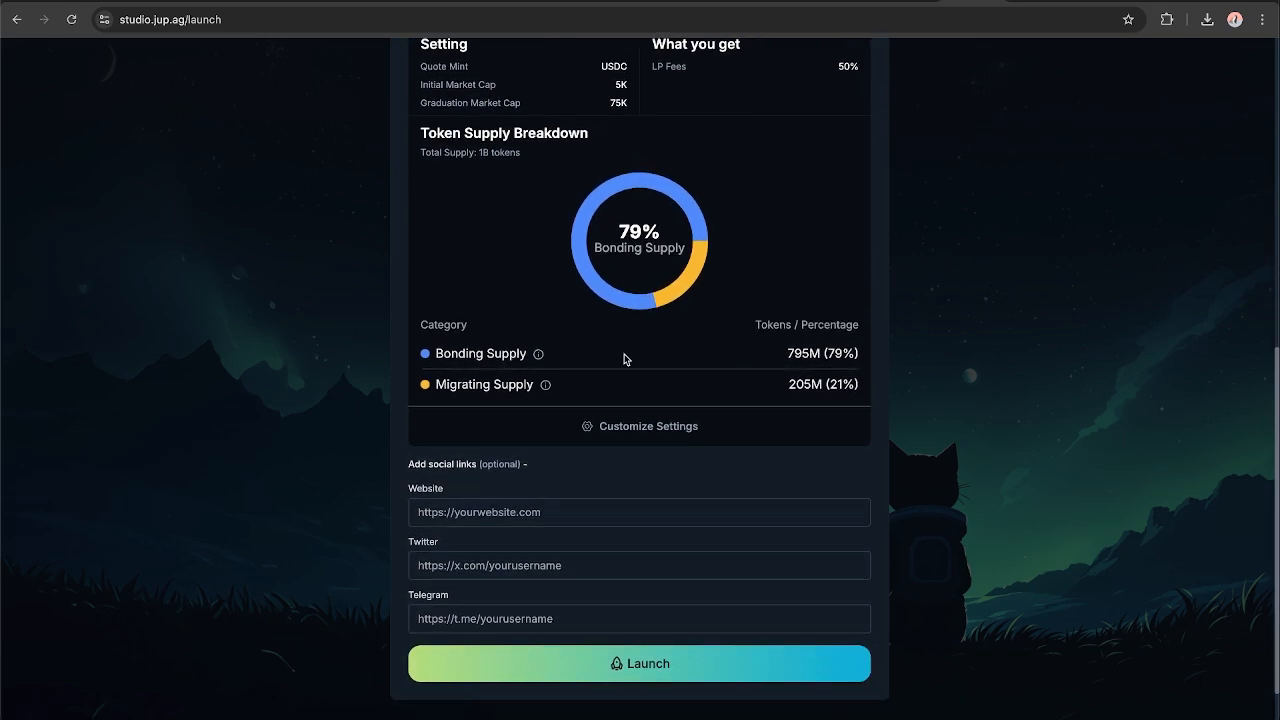
pyautogui.moveTo(789, 355); pyautogui.dragTo(823, 361)
pyautogui.click(824, 360)
pyautogui.scroll(-1, 827, 360)
pyautogui.scroll(2, 827, 362)
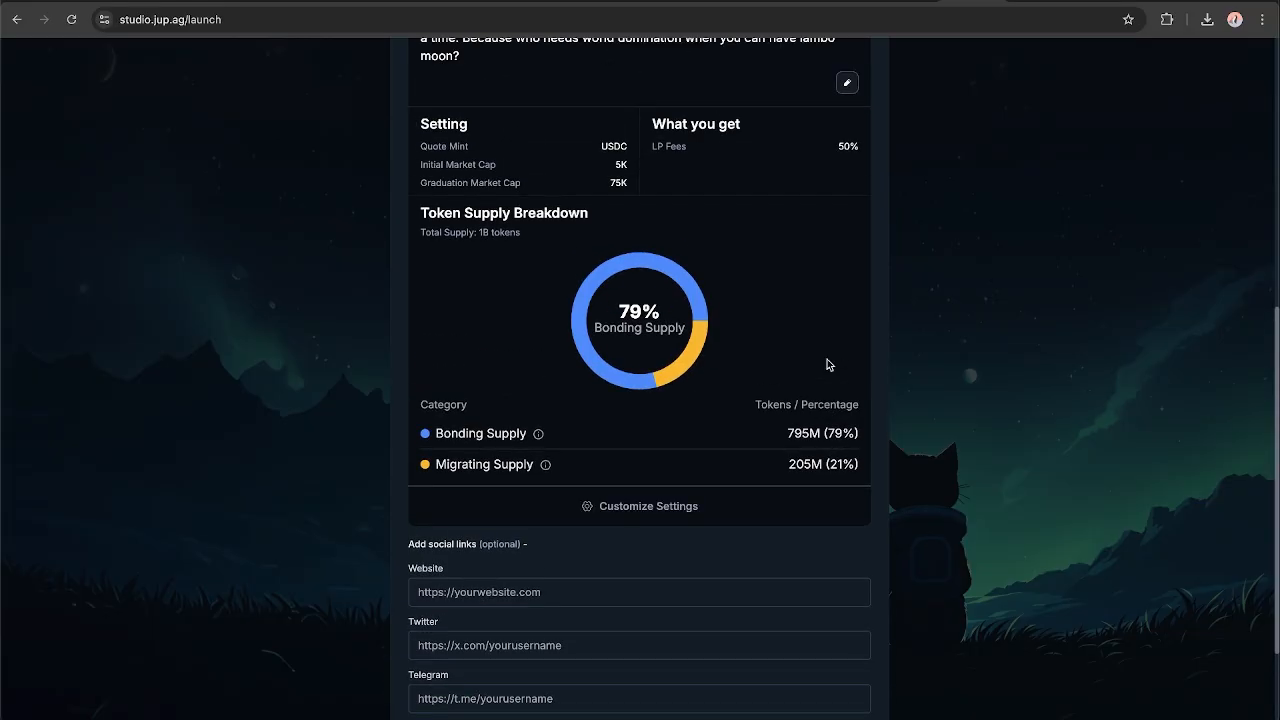
# Open the token's customizable launch settings and set the supply vested to 10%.
pyautogui.click(641, 507)
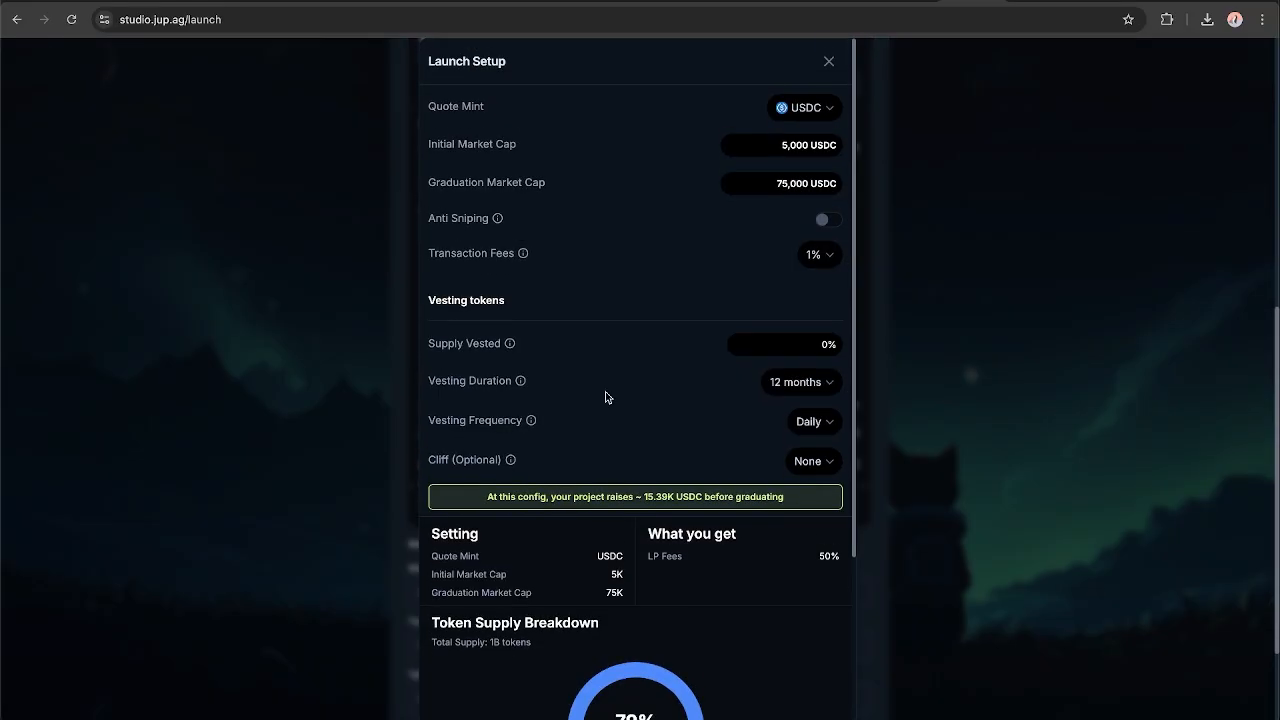
pyautogui.click(806, 348)
pyautogui.write('10')
pyautogui.press('BackSpace')
pyautogui.press('BackSpace')
pyautogui.press('BackSpace')
pyautogui.write('11')
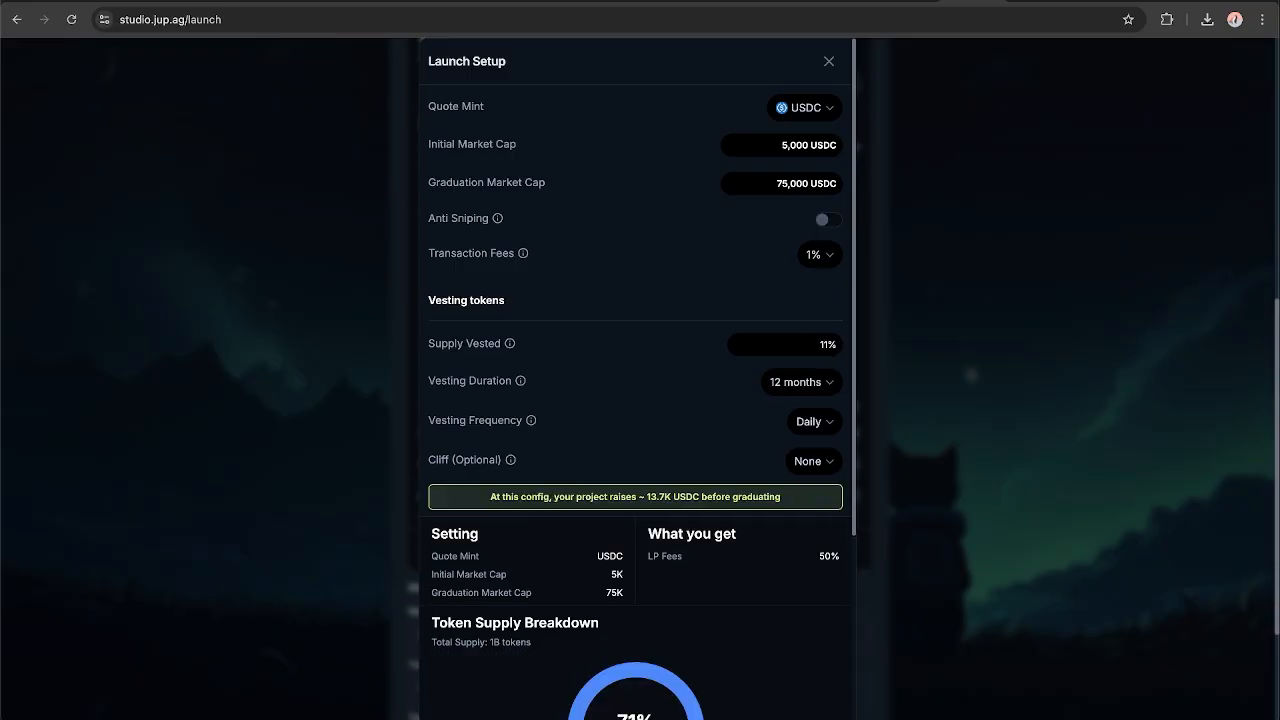
pyautogui.press('BackSpace')
pyautogui.write('0')
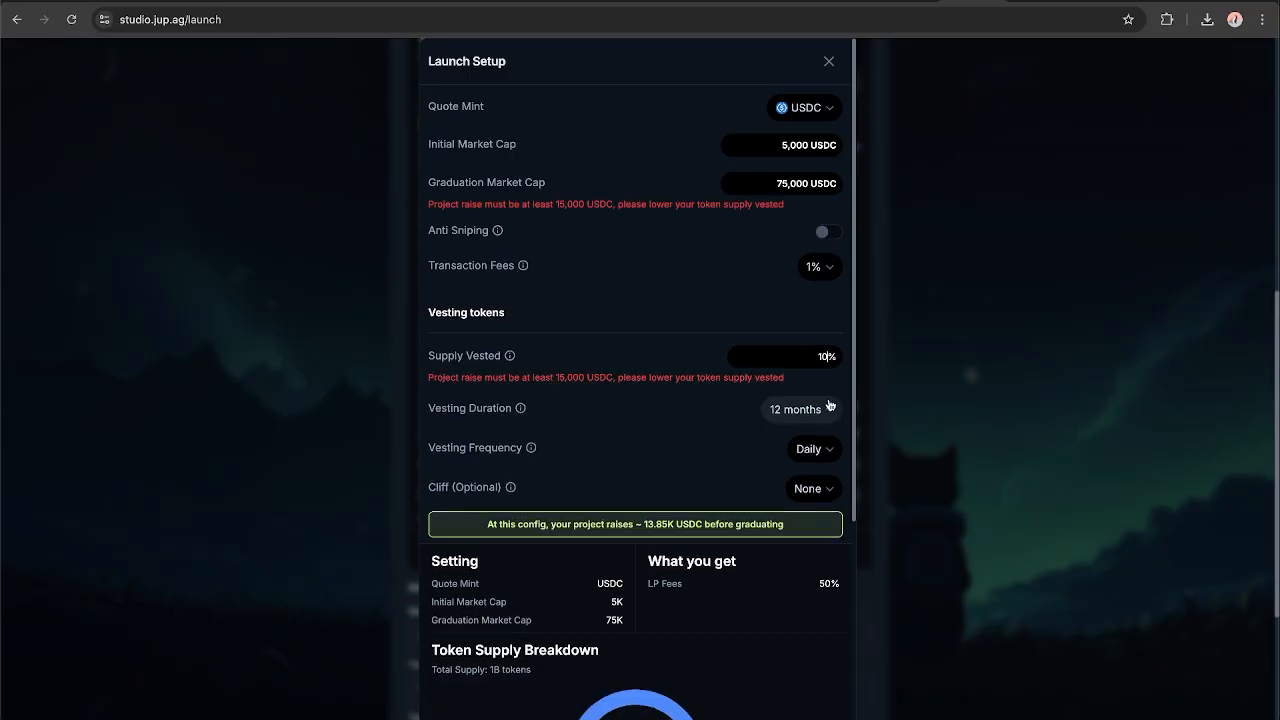
# Check the explanation of the optional vesting cliff and set the cliff to 6 months.
pyautogui.scroll(-1, 760, 420)
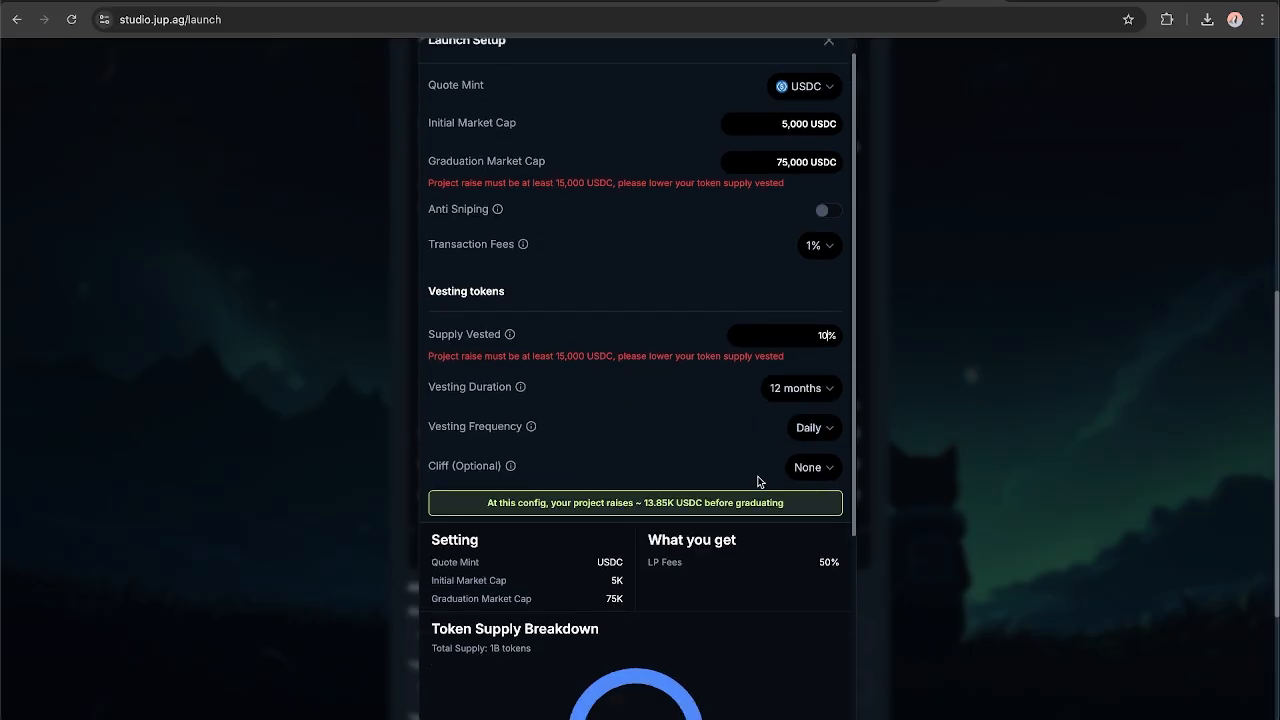
pyautogui.moveTo(511, 470)
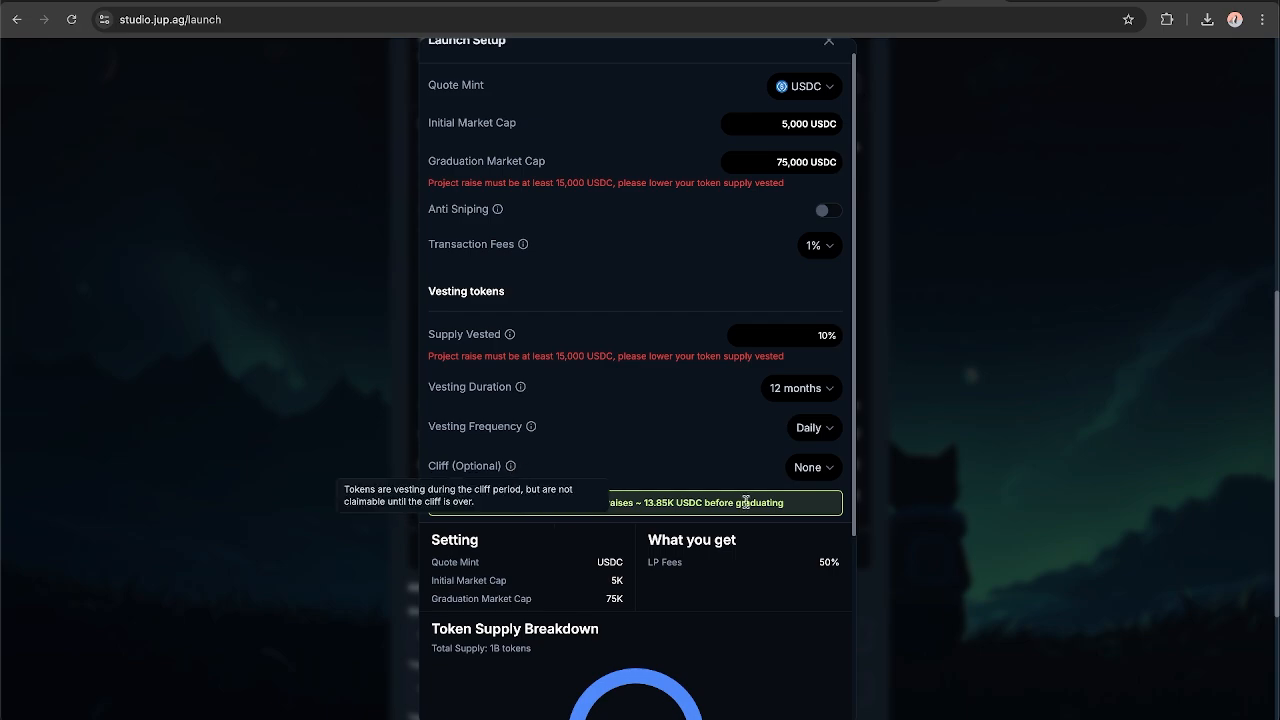
pyautogui.click(834, 470)
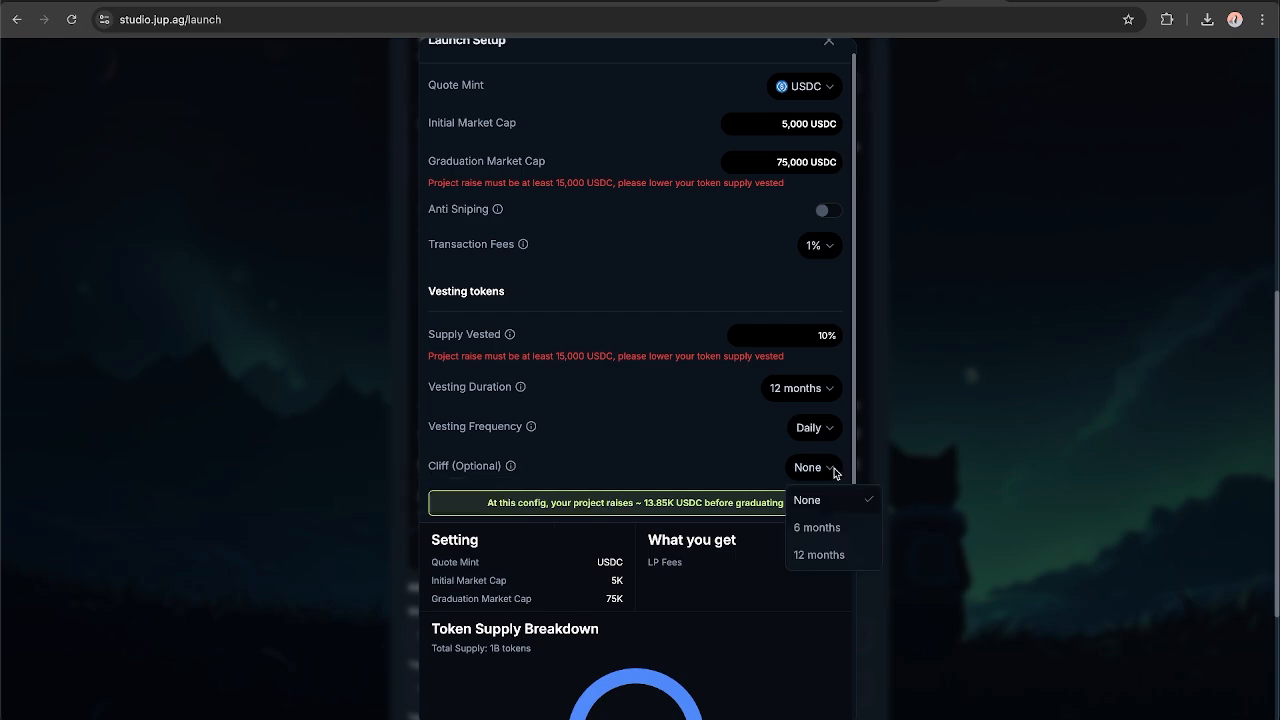
pyautogui.click(835, 533)
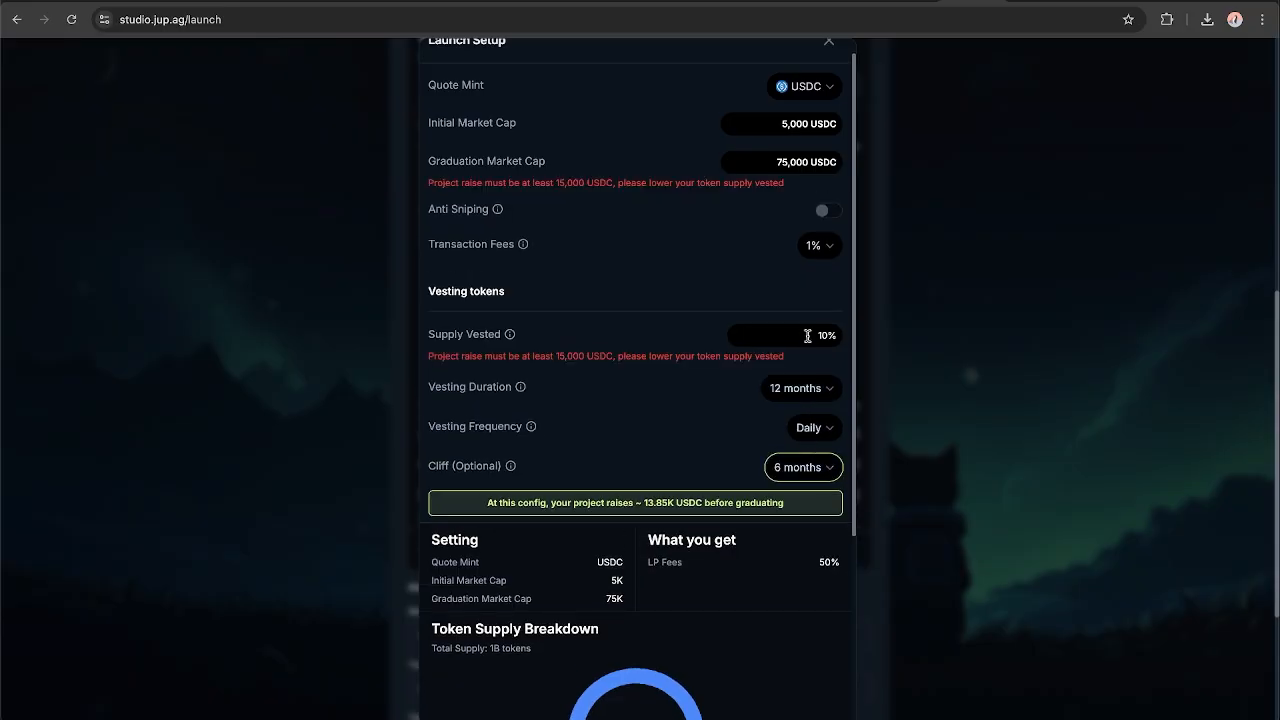
# Compare the minimum project raise requirement with the raise projected for the current launch configuration.
pyautogui.scroll(1, 807, 335)
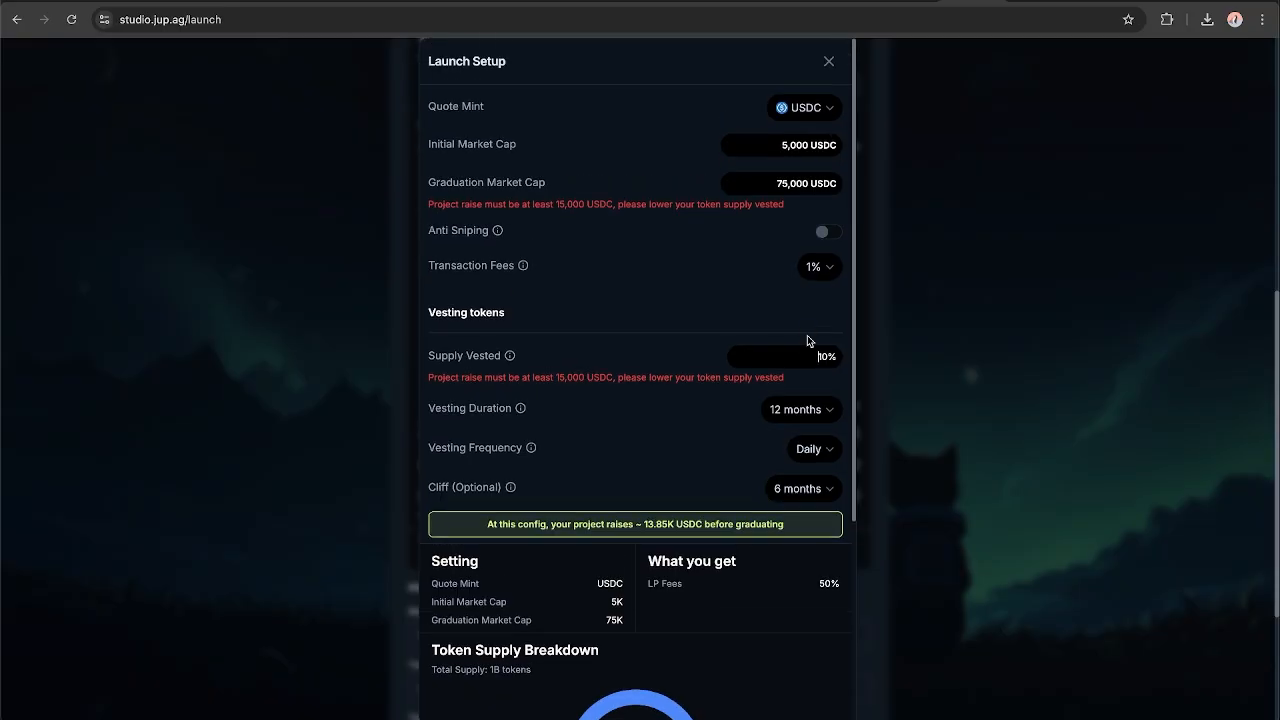
pyautogui.moveTo(550, 377); pyautogui.dragTo(614, 376)
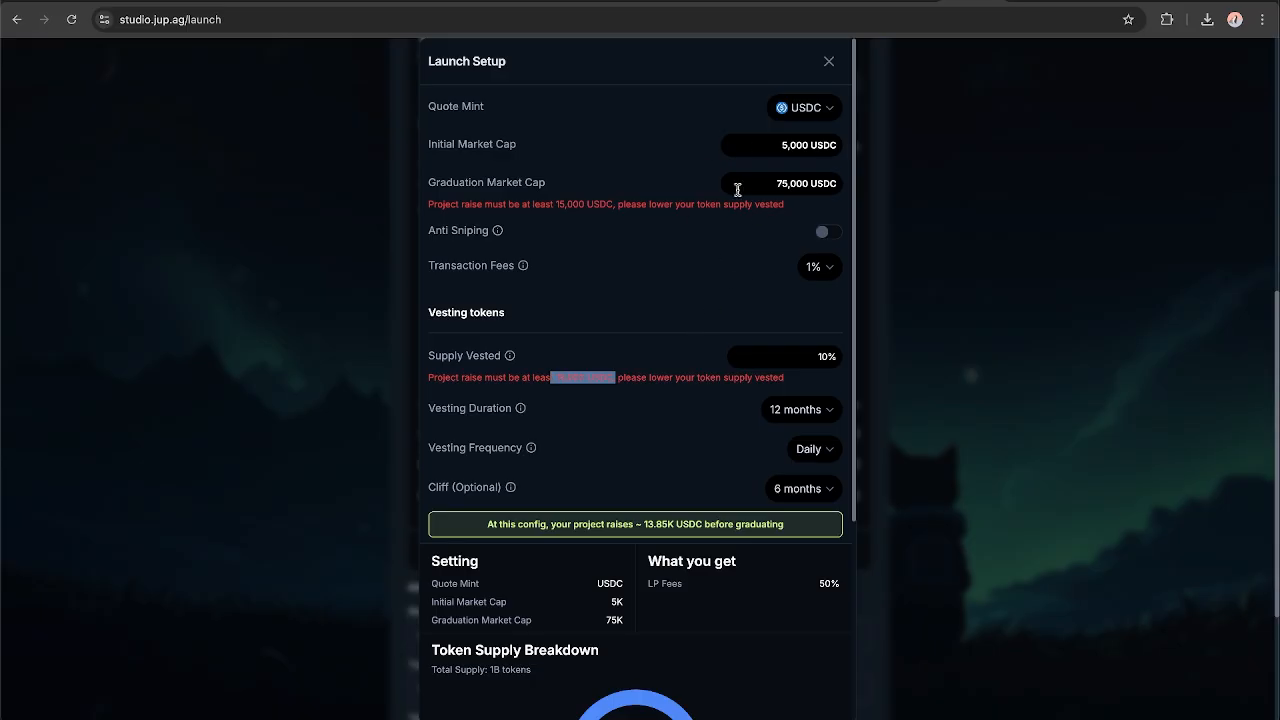
pyautogui.click(650, 334)
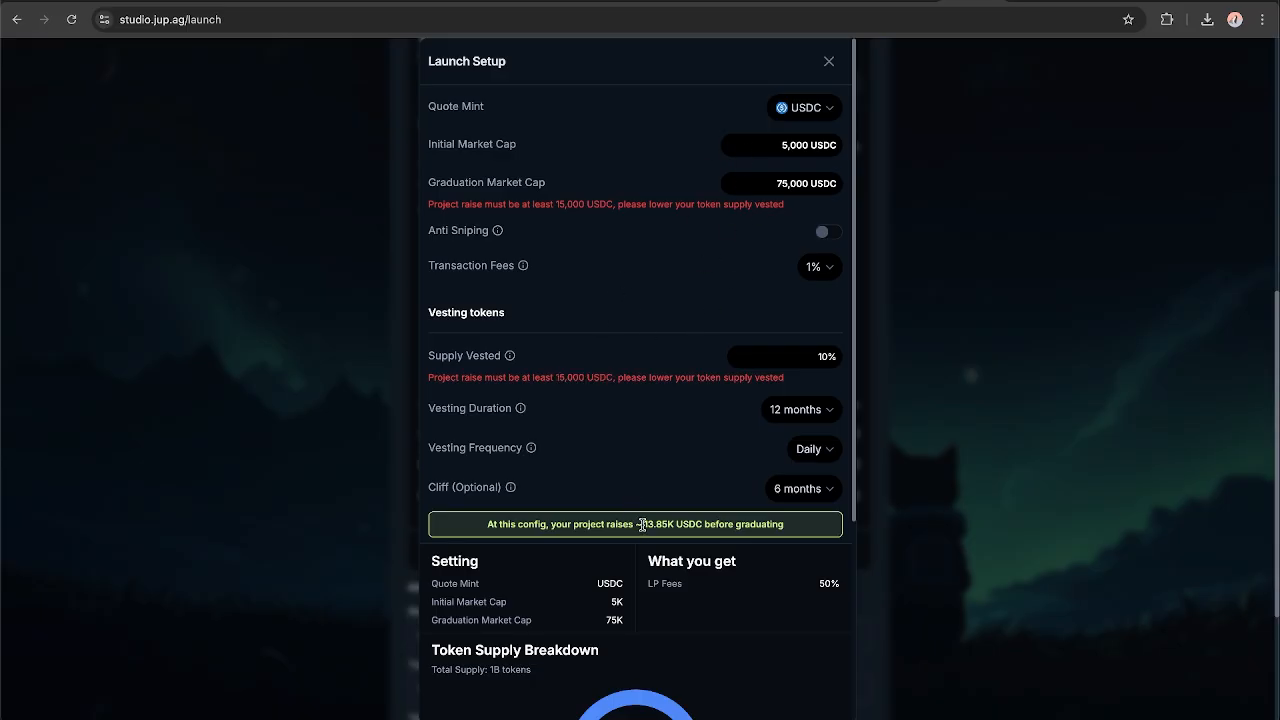
pyautogui.moveTo(641, 524); pyautogui.dragTo(676, 524)
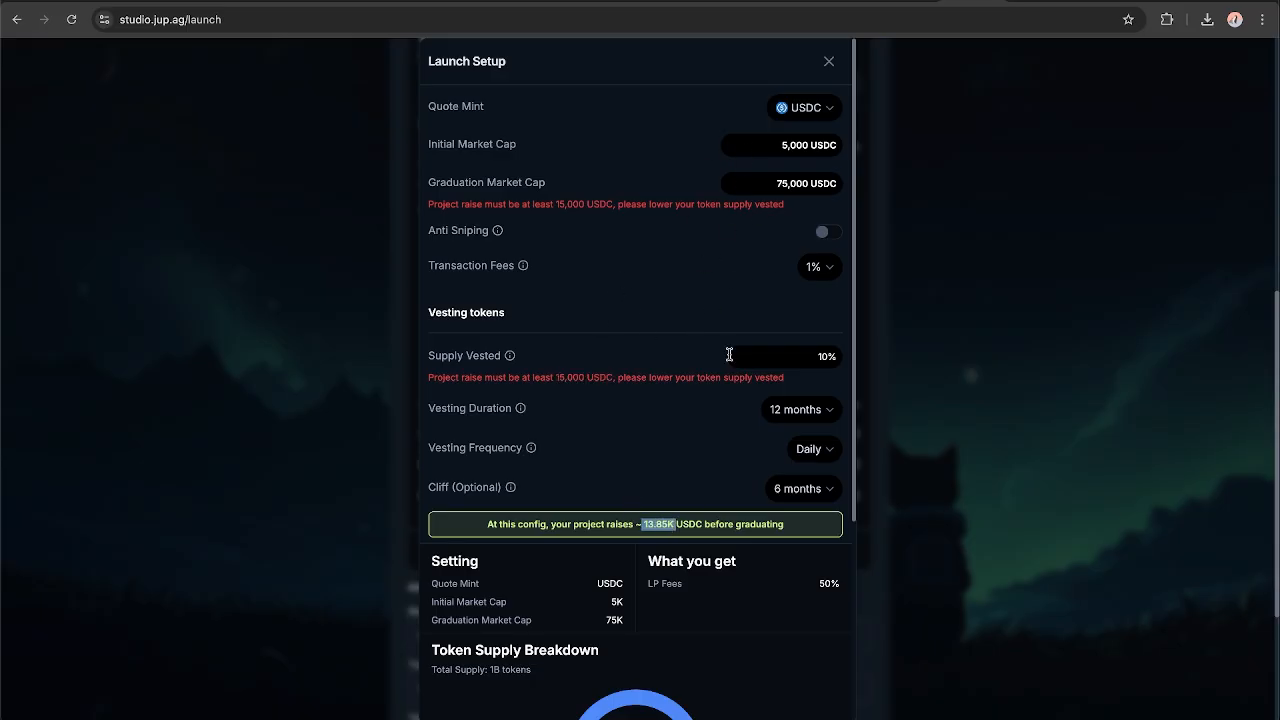
# Try graduation market caps of 80,000 and 90,000 USDC to increase the projected raise.
pyautogui.click(783, 188)
pyautogui.press('BackSpace')
pyautogui.write('9')
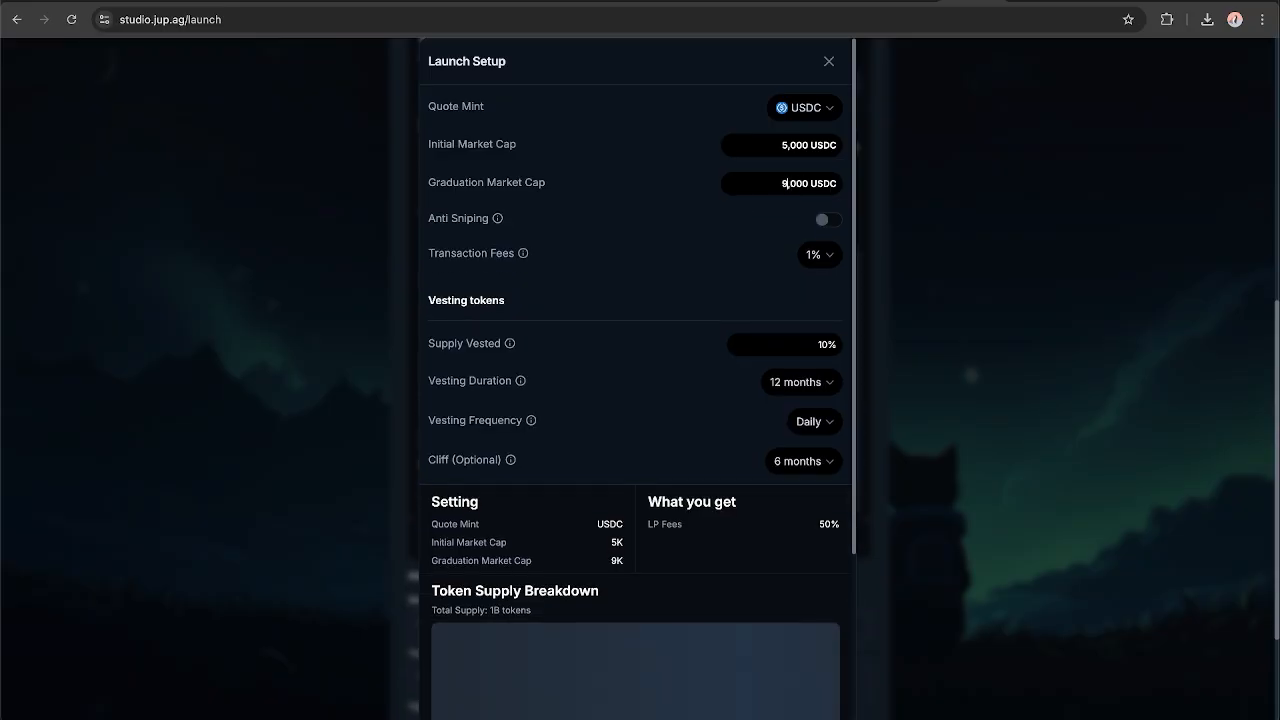
pyautogui.write('80')
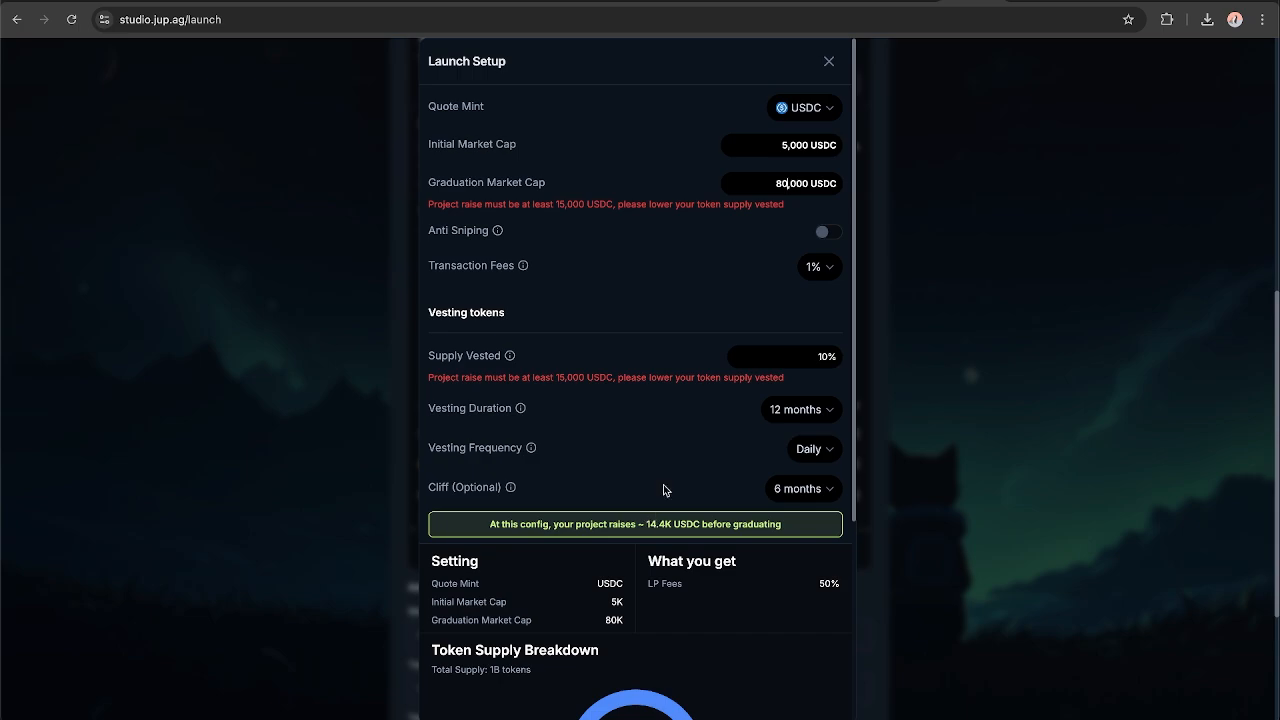
pyautogui.press('Left')
pyautogui.press('BackSpace')
pyautogui.write('9')
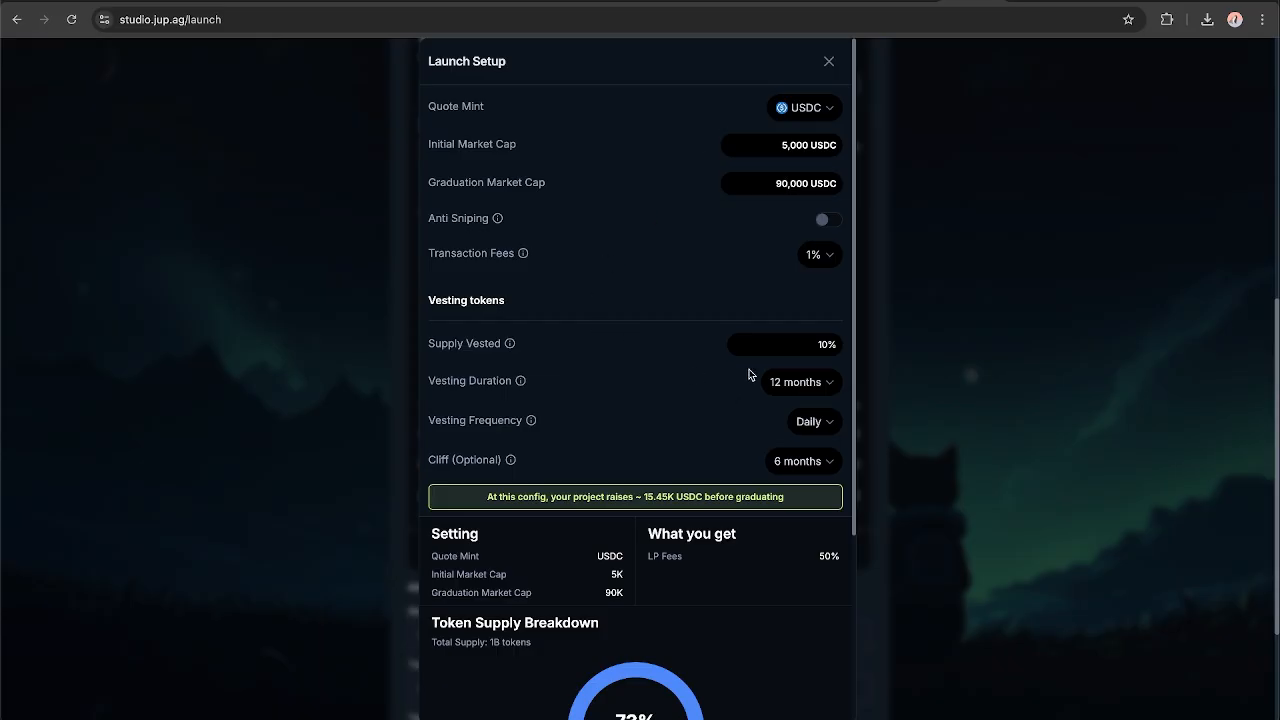
pyautogui.scroll(-2, 749, 372)
pyautogui.scroll(-2, 750, 372)
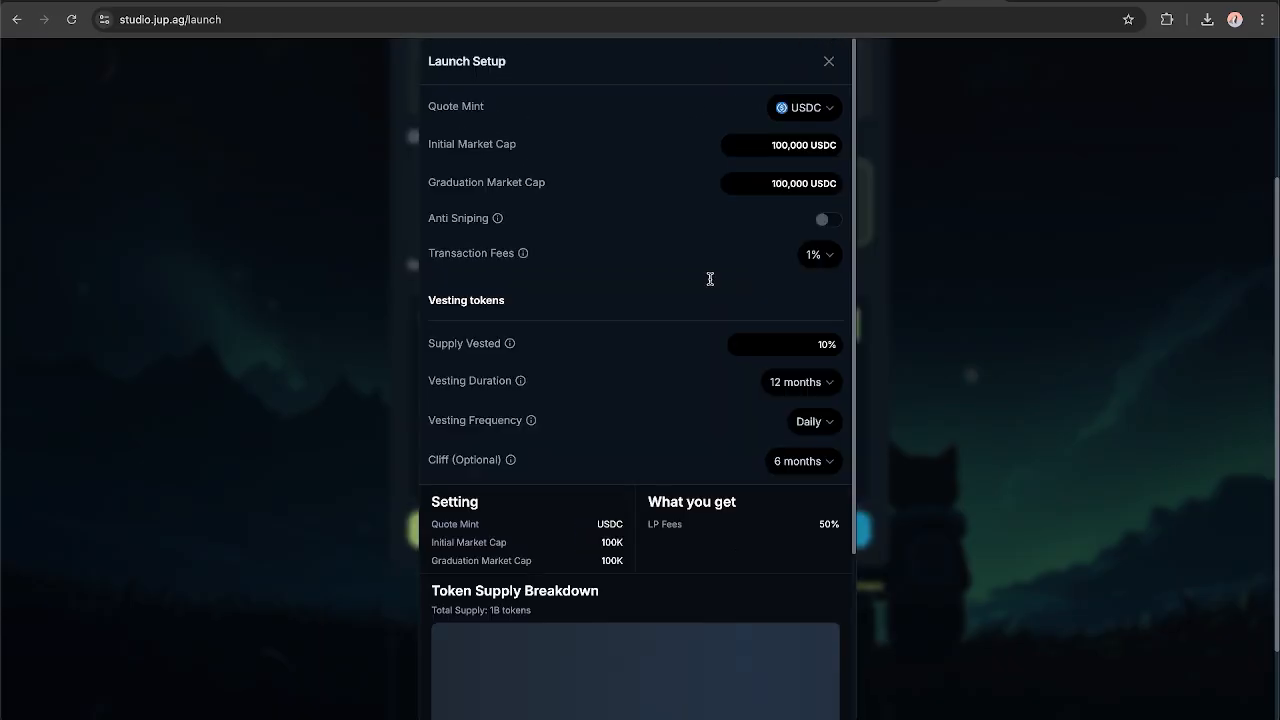
# Try an initial market cap of 1,000 USDC with a graduation market cap of 120,000 USDC and check the projected raise.
pyautogui.click(783, 146)
pyautogui.press('BackSpace')
pyautogui.press('BackSpace')
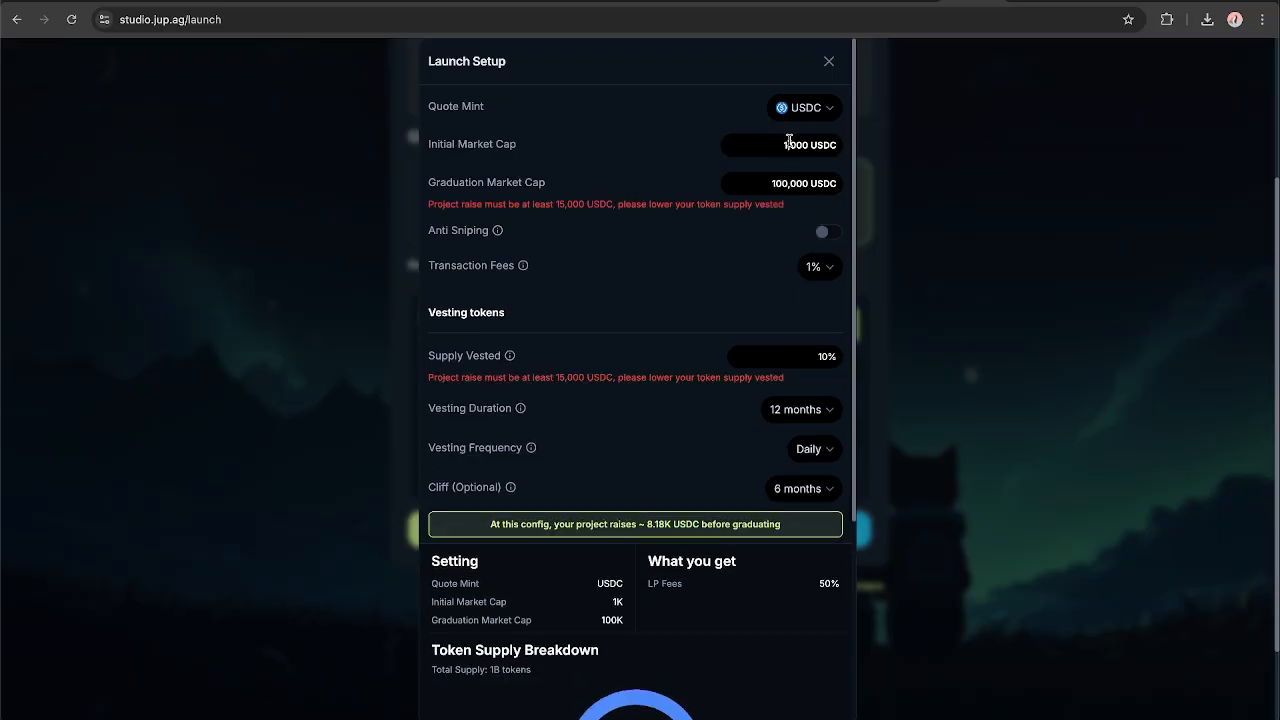
pyautogui.click(789, 143)
pyautogui.press('BackSpace')
pyautogui.write('2')
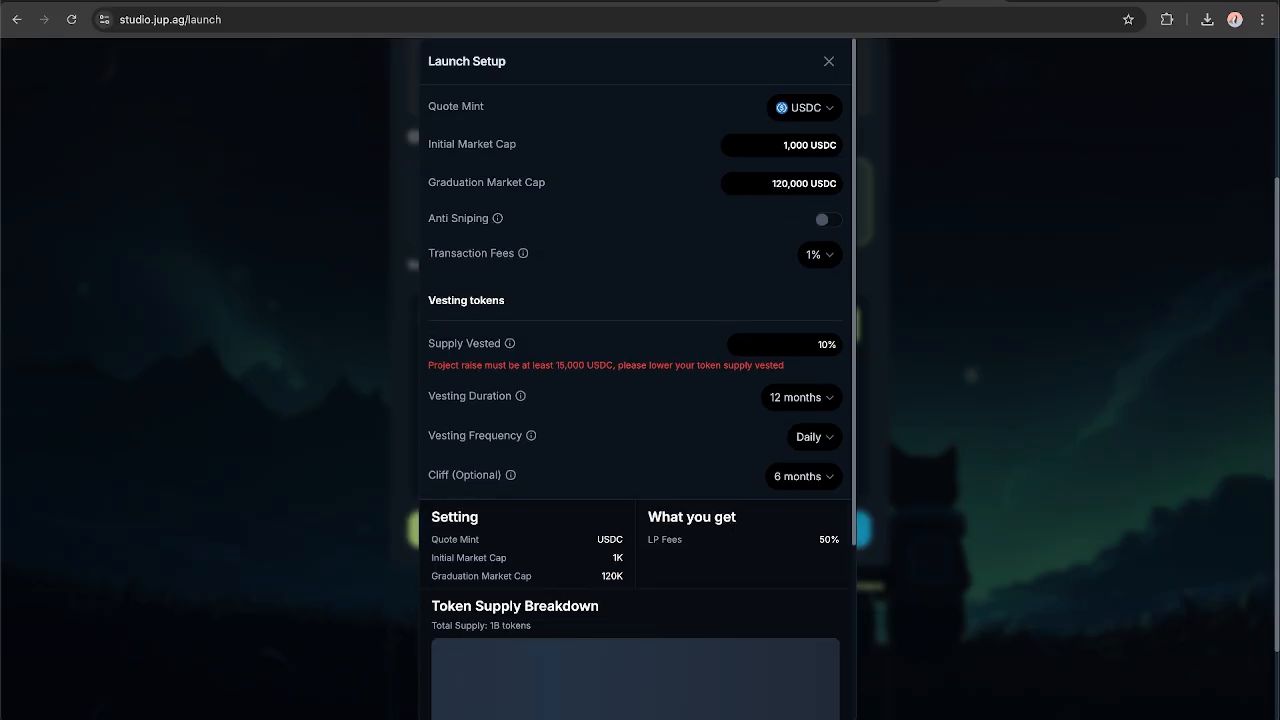
pyautogui.moveTo(644, 524); pyautogui.dragTo(668, 524)
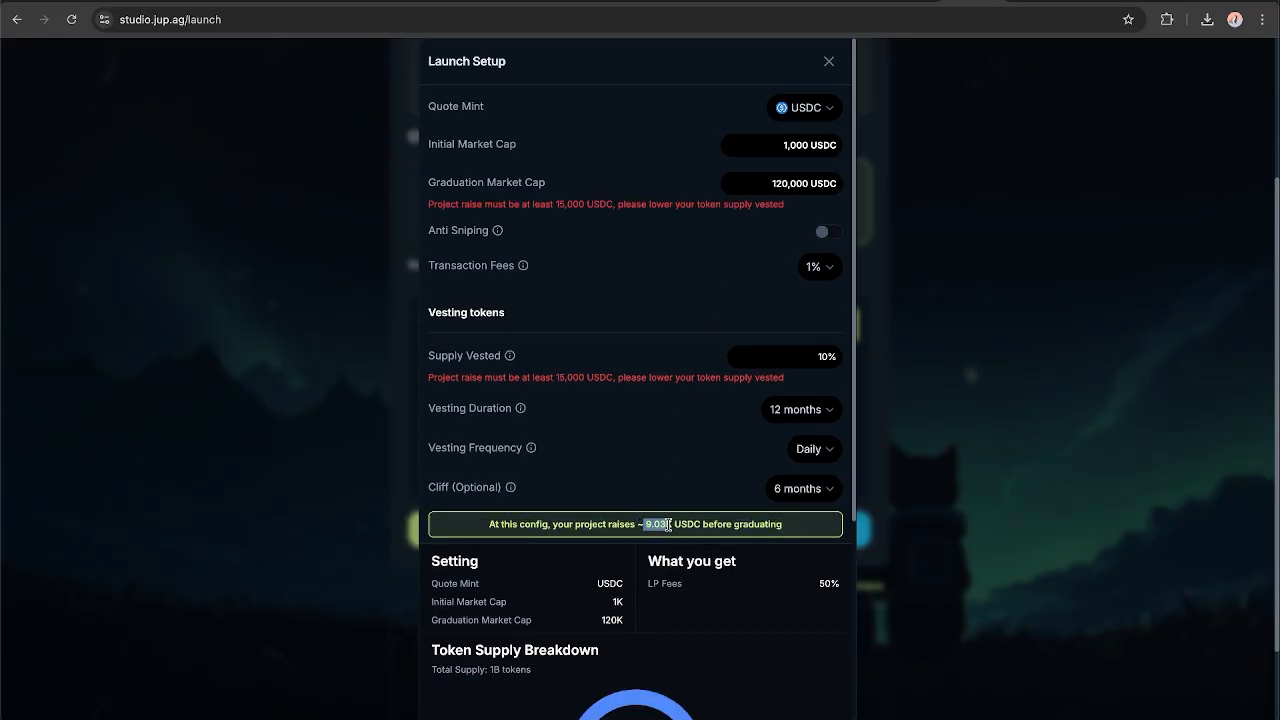
# Set the initial market cap to 10,000 USDC and the graduation market cap to 80,000 USDC.
pyautogui.click(801, 145)
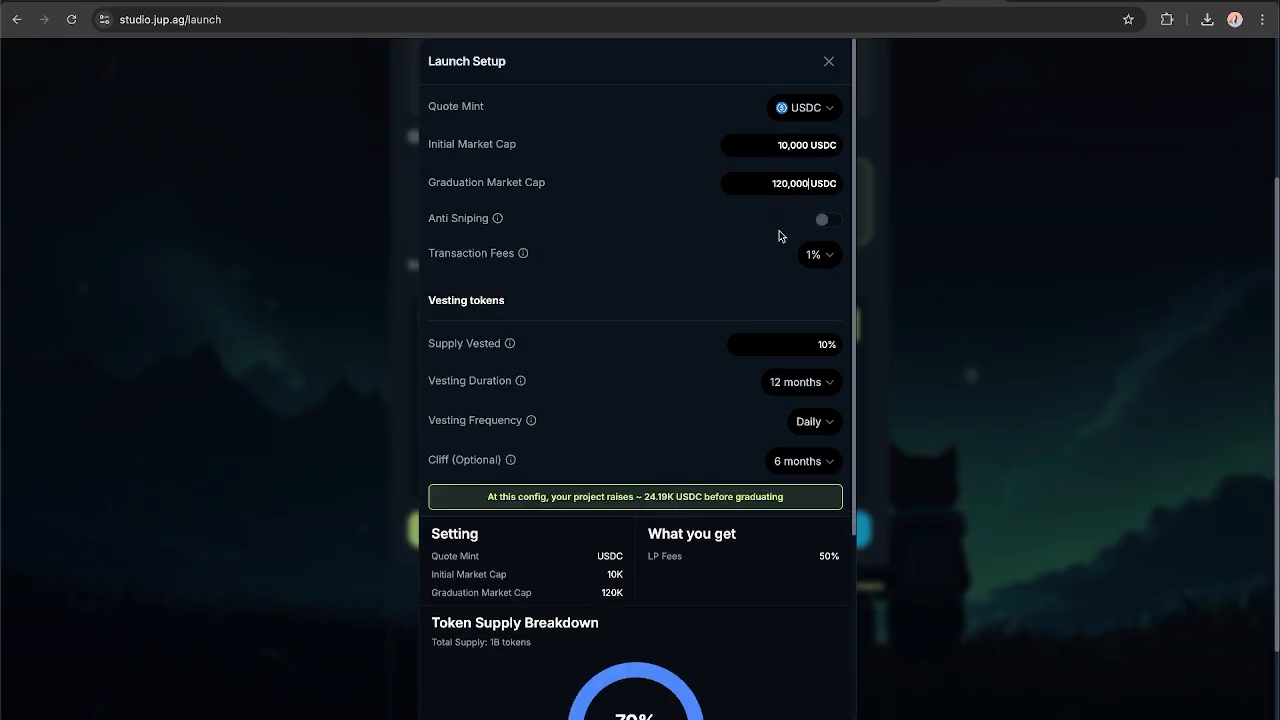
pyautogui.click(784, 183)
pyautogui.press('BackSpace')
pyautogui.write('7')
pyautogui.press('BackSpace')
pyautogui.write('8')
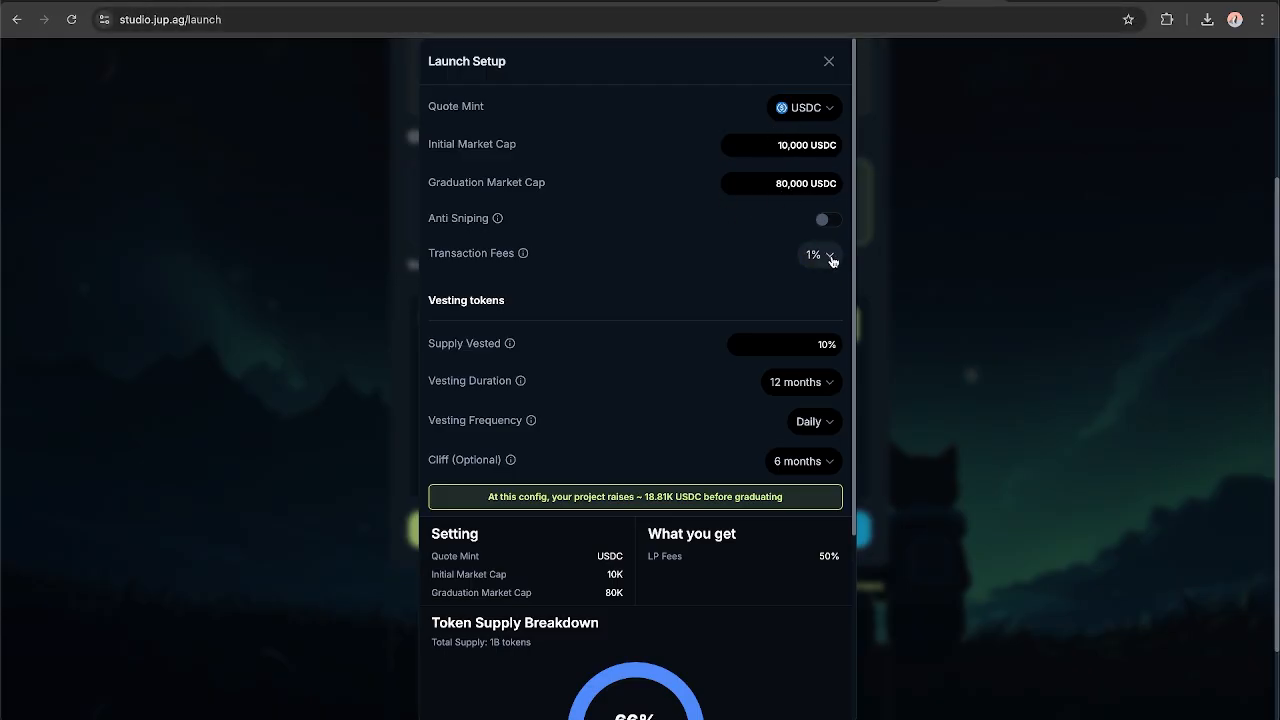
# Read the explanation of the transaction fees, set them to 2% and check the creator's share of LP fees.
pyautogui.moveTo(524, 257)
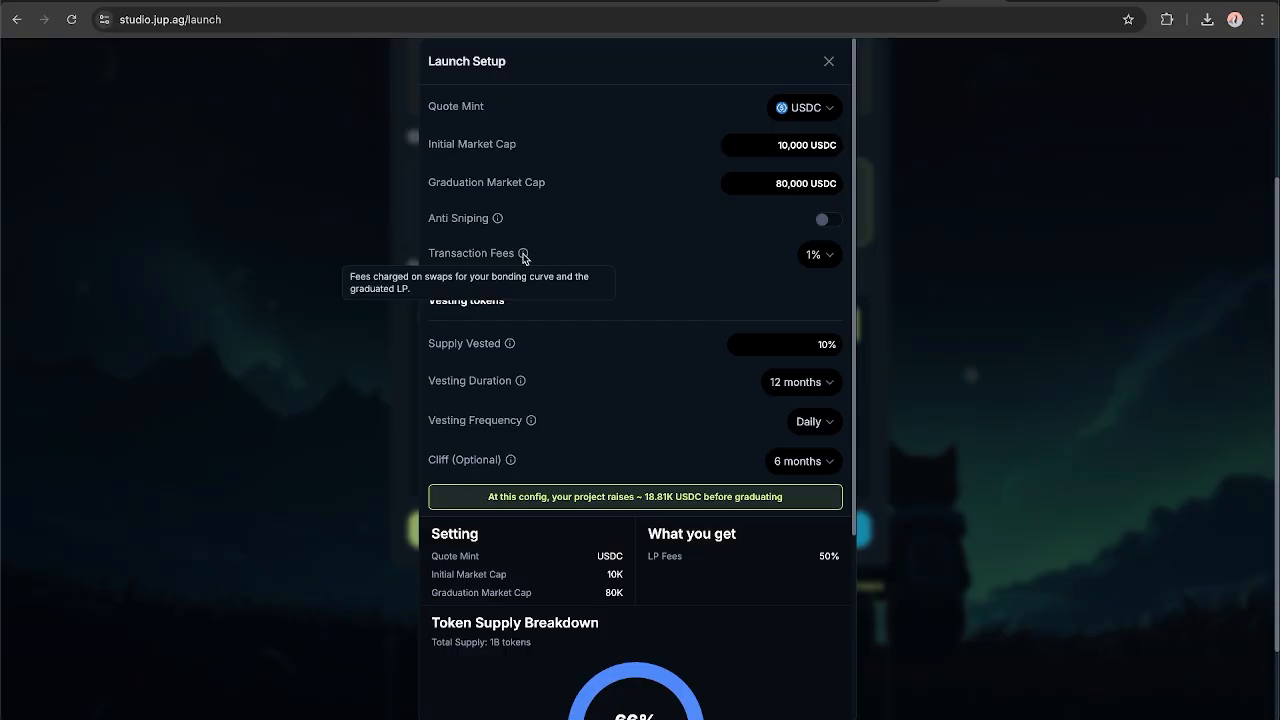
pyautogui.click(816, 254)
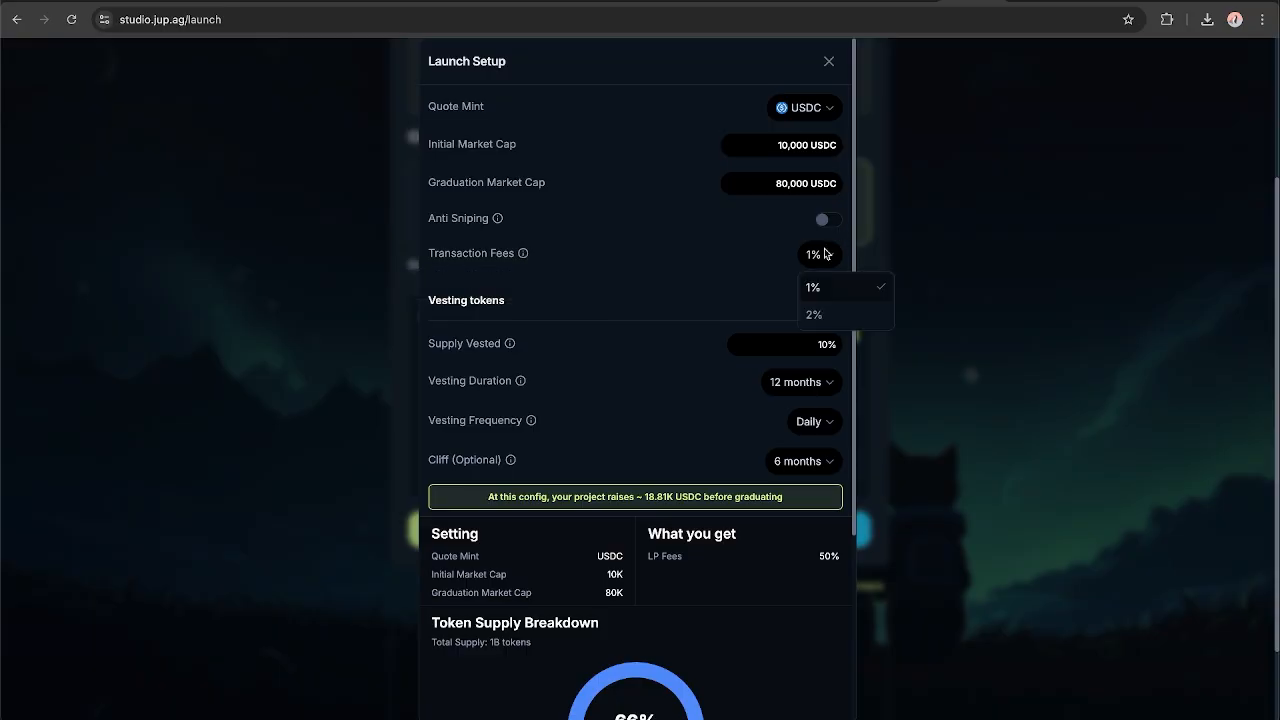
pyautogui.click(828, 314)
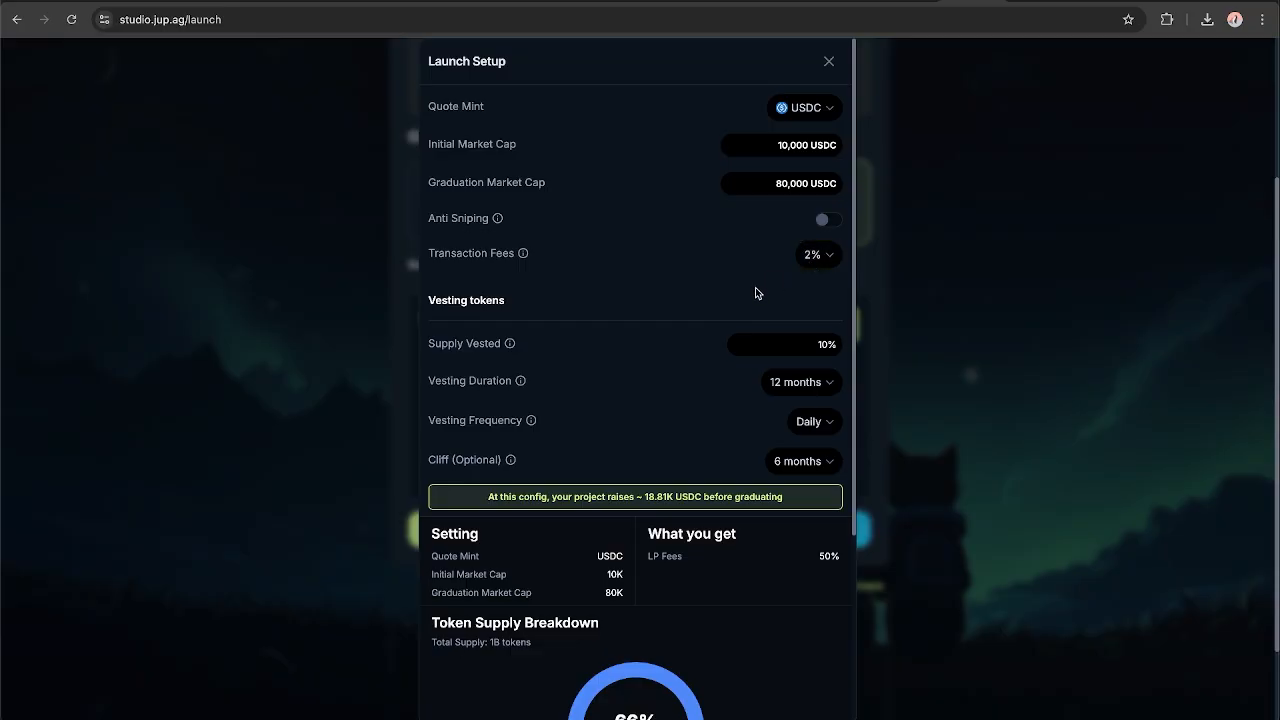
pyautogui.scroll(-5, 755, 293)
pyautogui.doubleClick(821, 295)
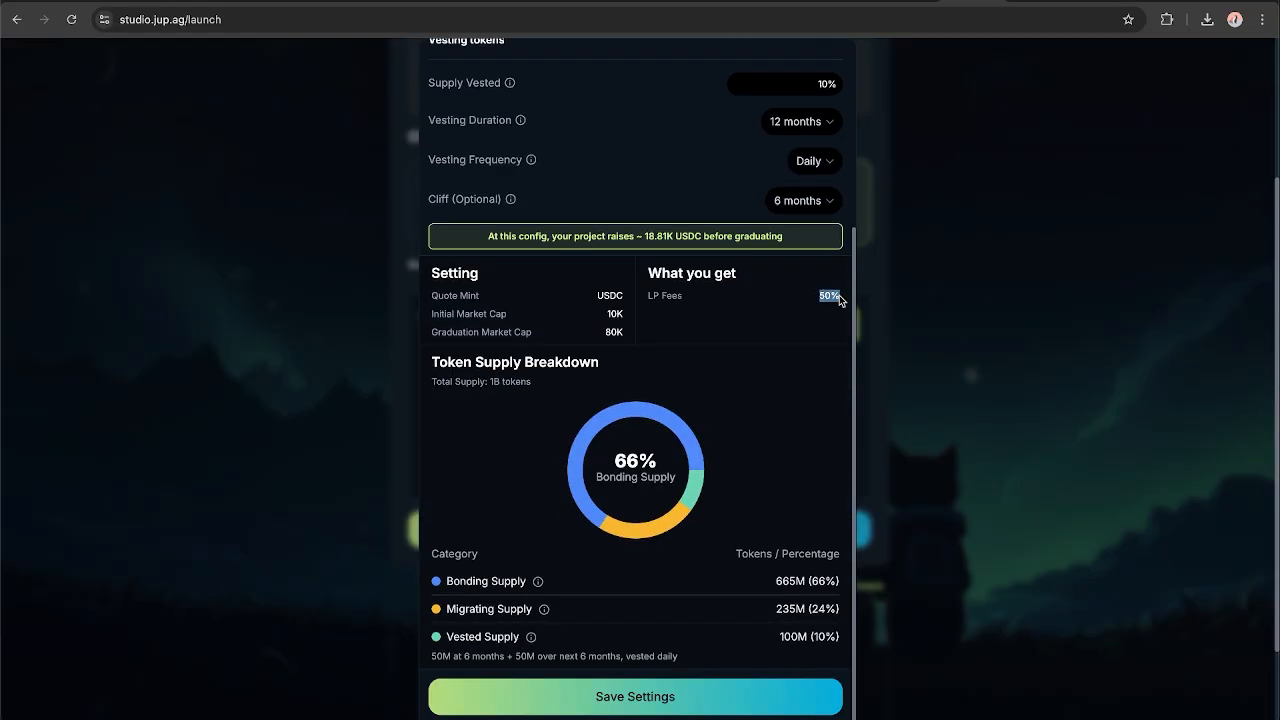
pyautogui.scroll(5, 767, 311)
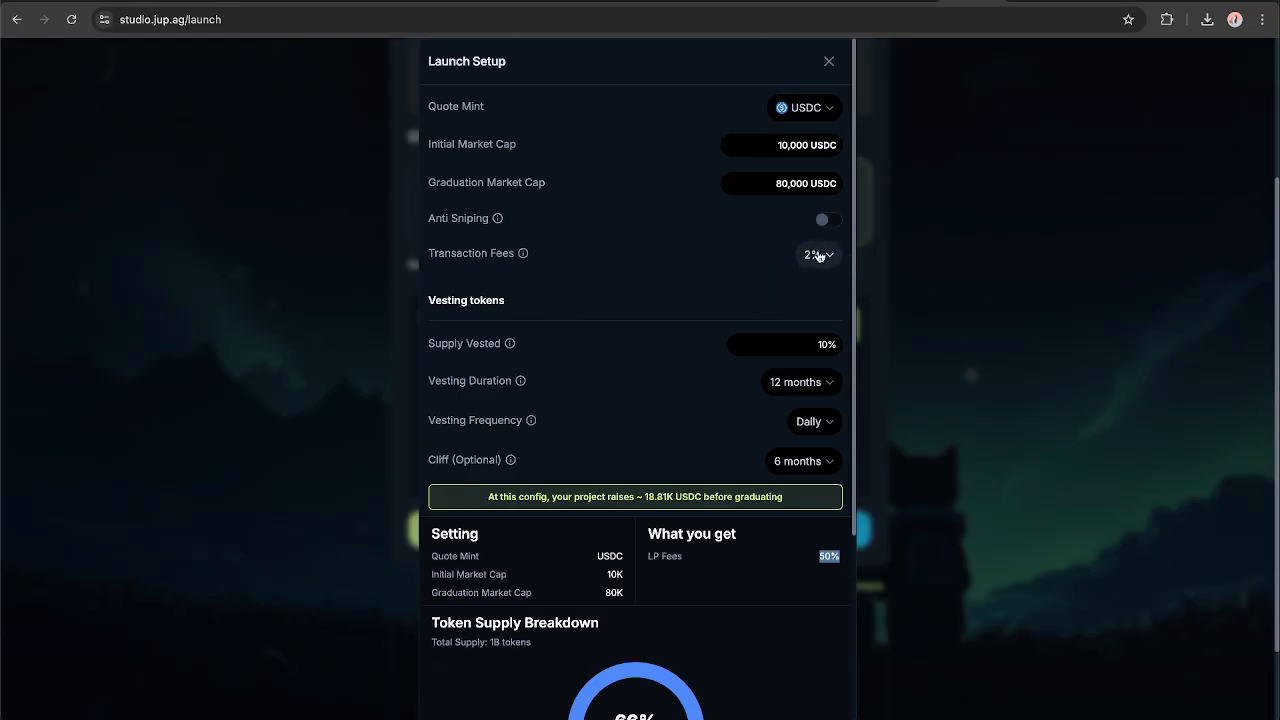
pyautogui.click(742, 282)
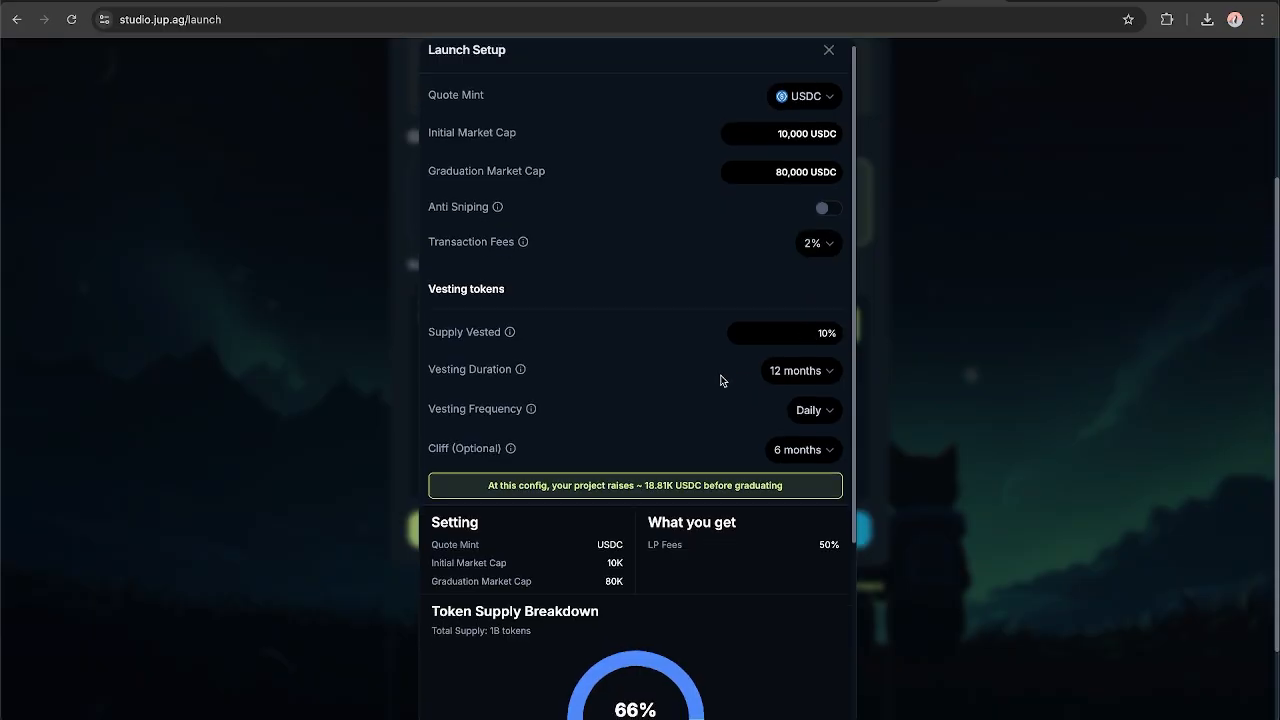
# Save the customized launch settings and open the token's review.
pyautogui.scroll(-2, 723, 377)
pyautogui.scroll(-3, 687, 351)
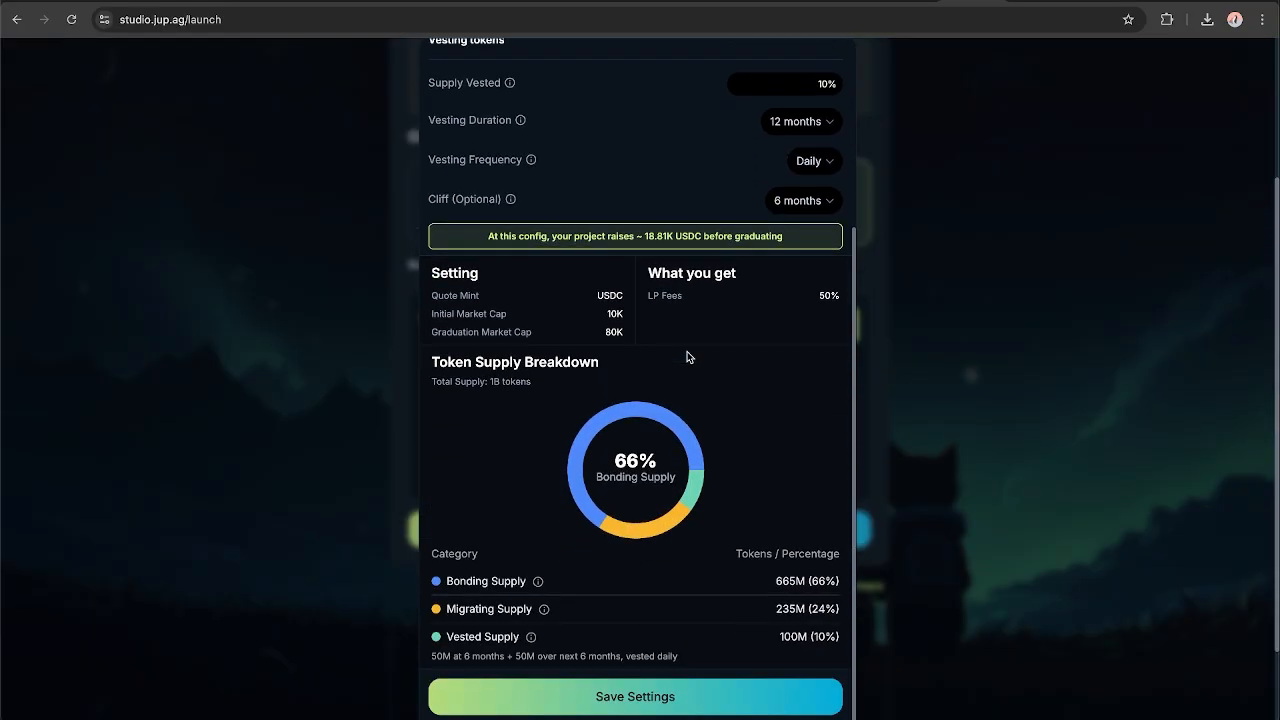
pyautogui.click(654, 694)
pyautogui.scroll(-2, 591, 343)
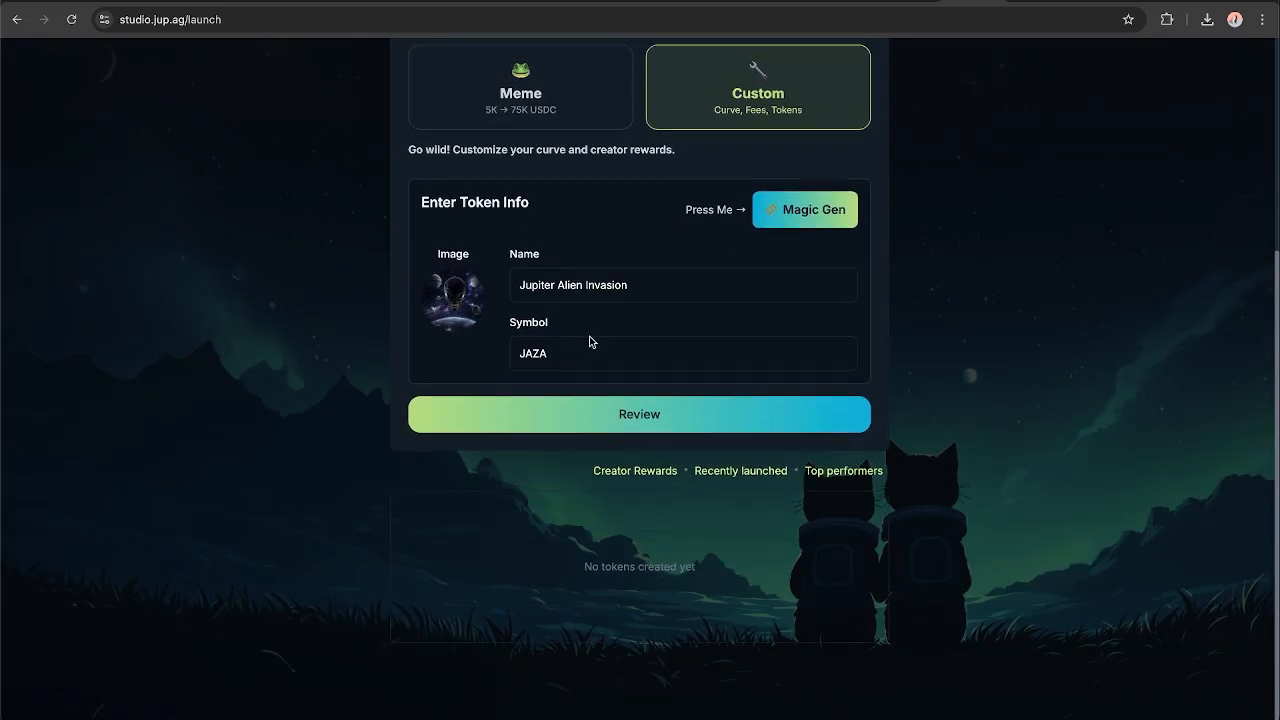
pyautogui.click(660, 410)
# Launch the token with the optional social links left empty and confirm the wallet transaction.
pyautogui.scroll(-4, 655, 430)
pyautogui.scroll(-2, 655, 430)
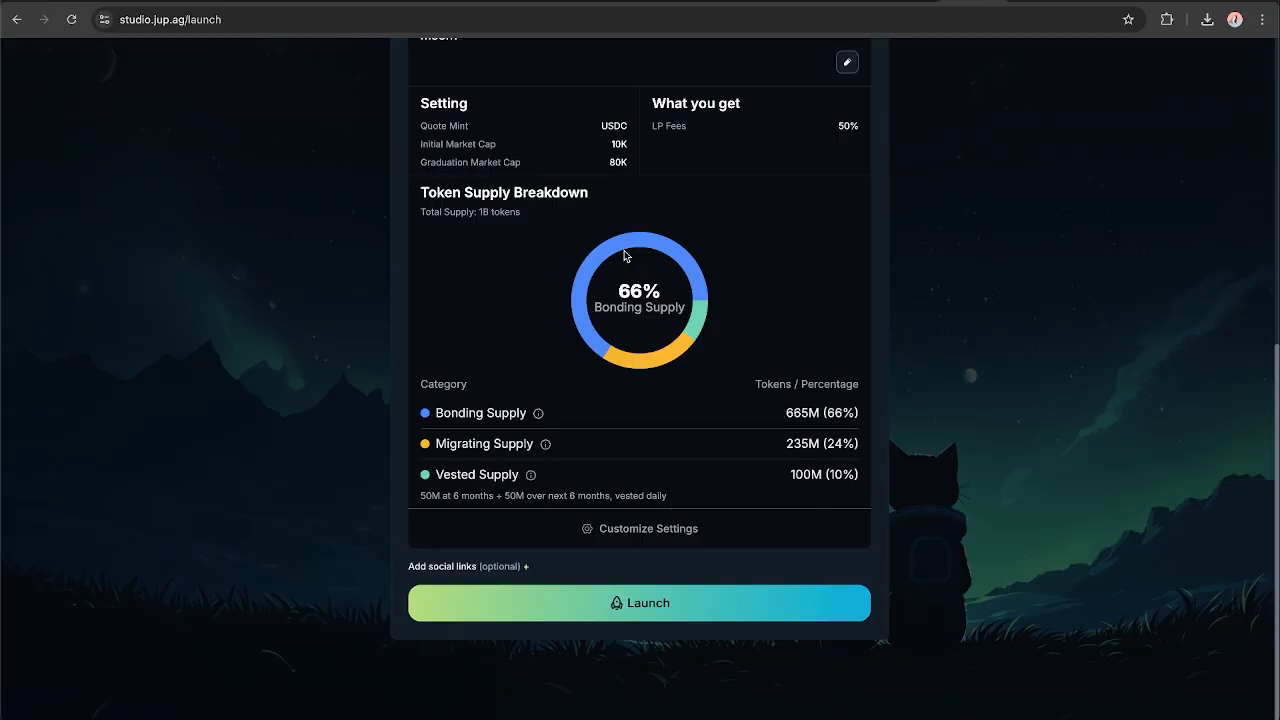
pyautogui.click(526, 567)
pyautogui.scroll(-2, 600, 450)
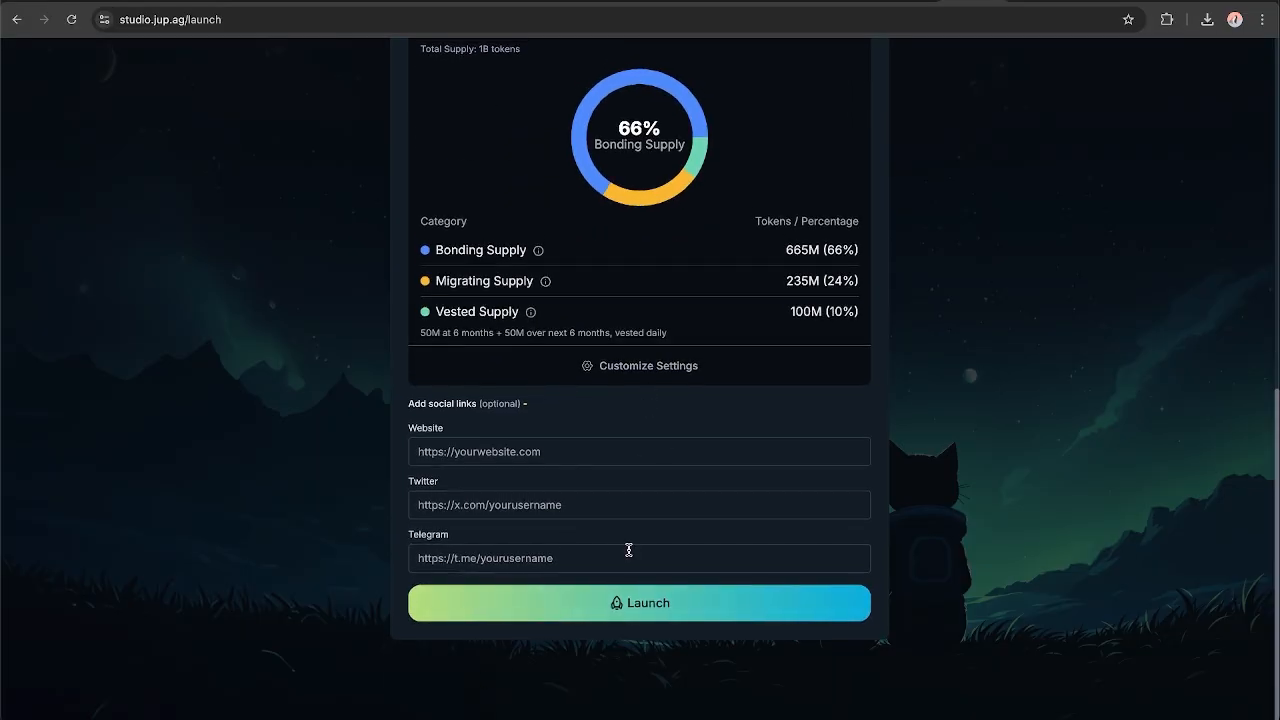
pyautogui.click(646, 604)
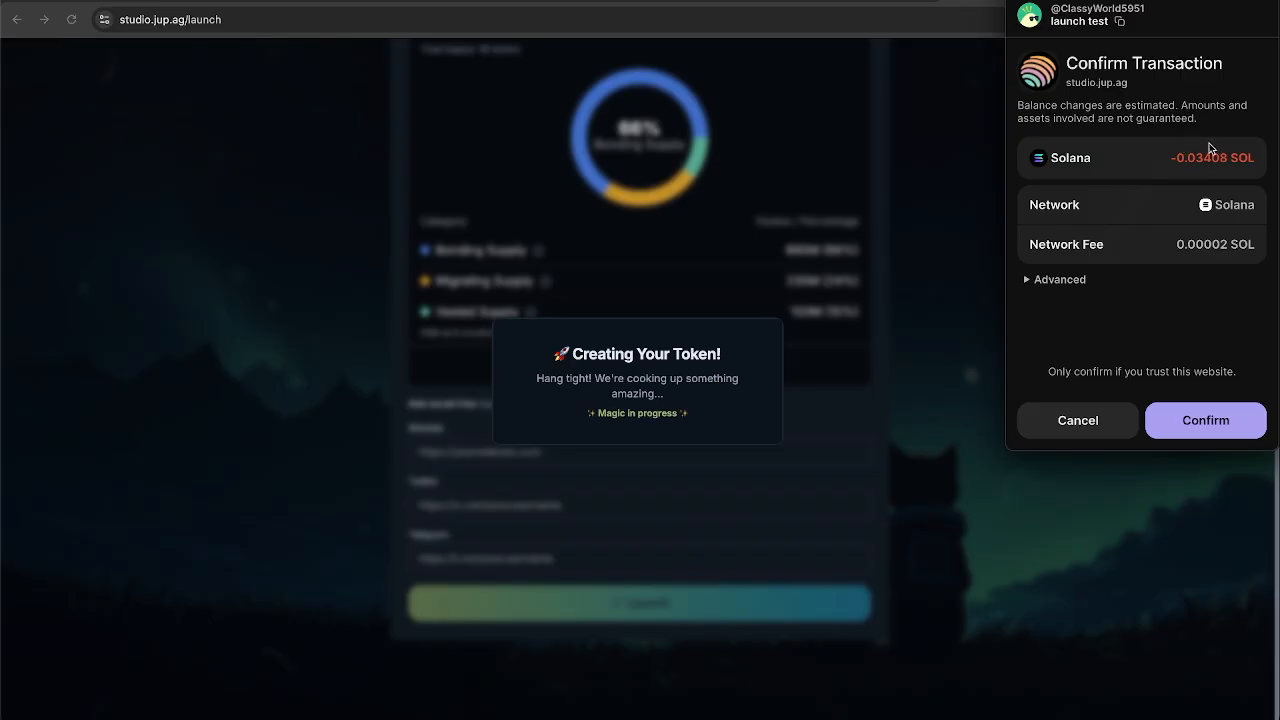
pyautogui.click(1199, 420)
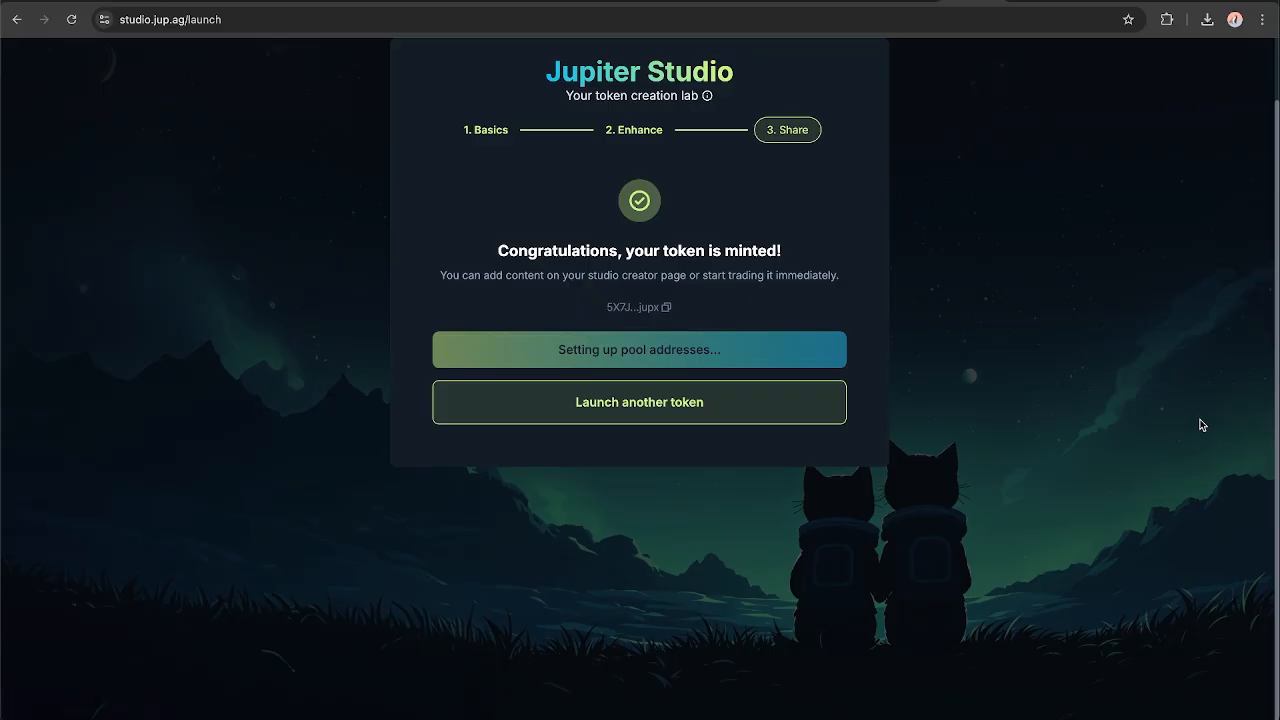
# Read the minting confirmation and open the new token's studio page.
pyautogui.scroll(2, 1201, 425)
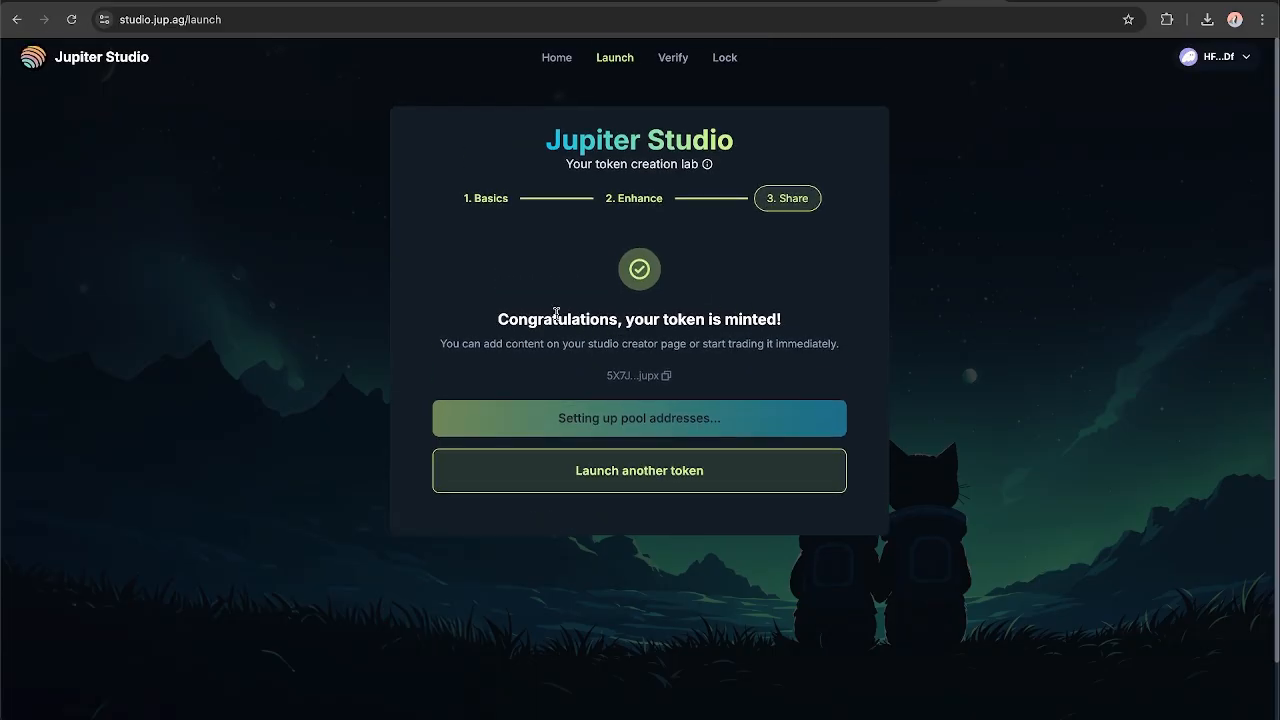
pyautogui.moveTo(626, 319); pyautogui.dragTo(790, 322)
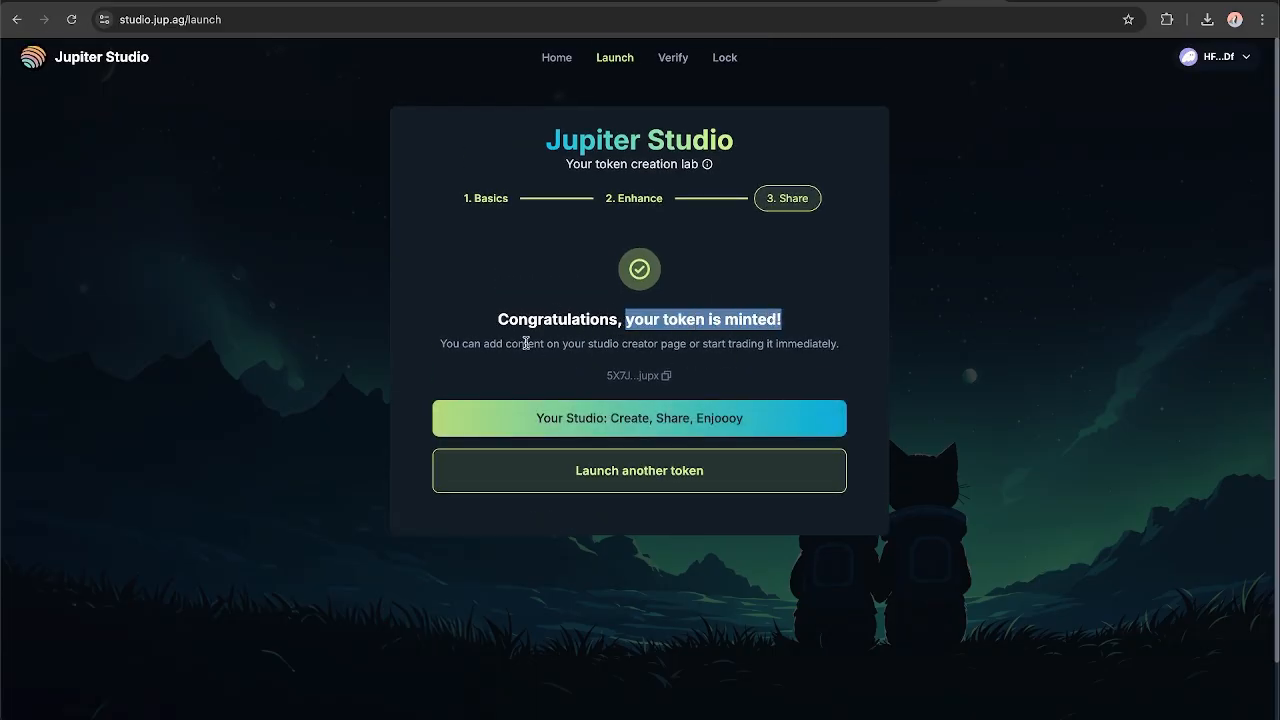
pyautogui.click(529, 344)
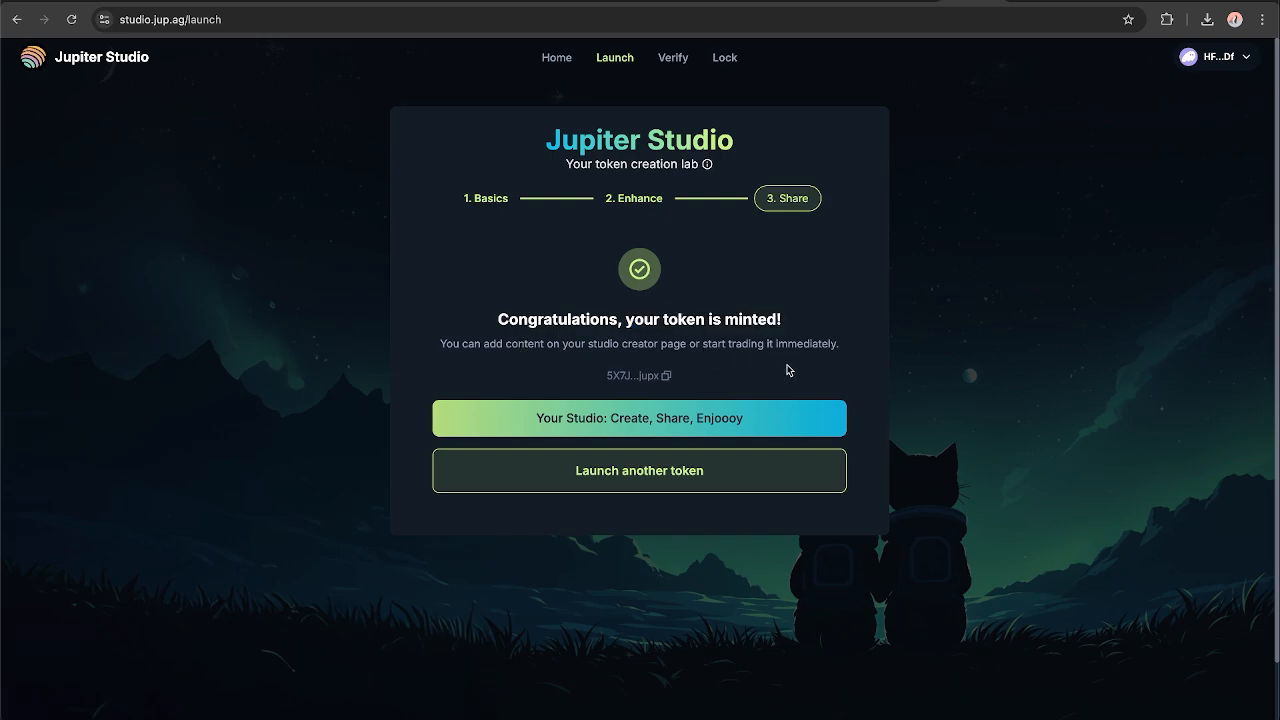
pyautogui.click(652, 424)
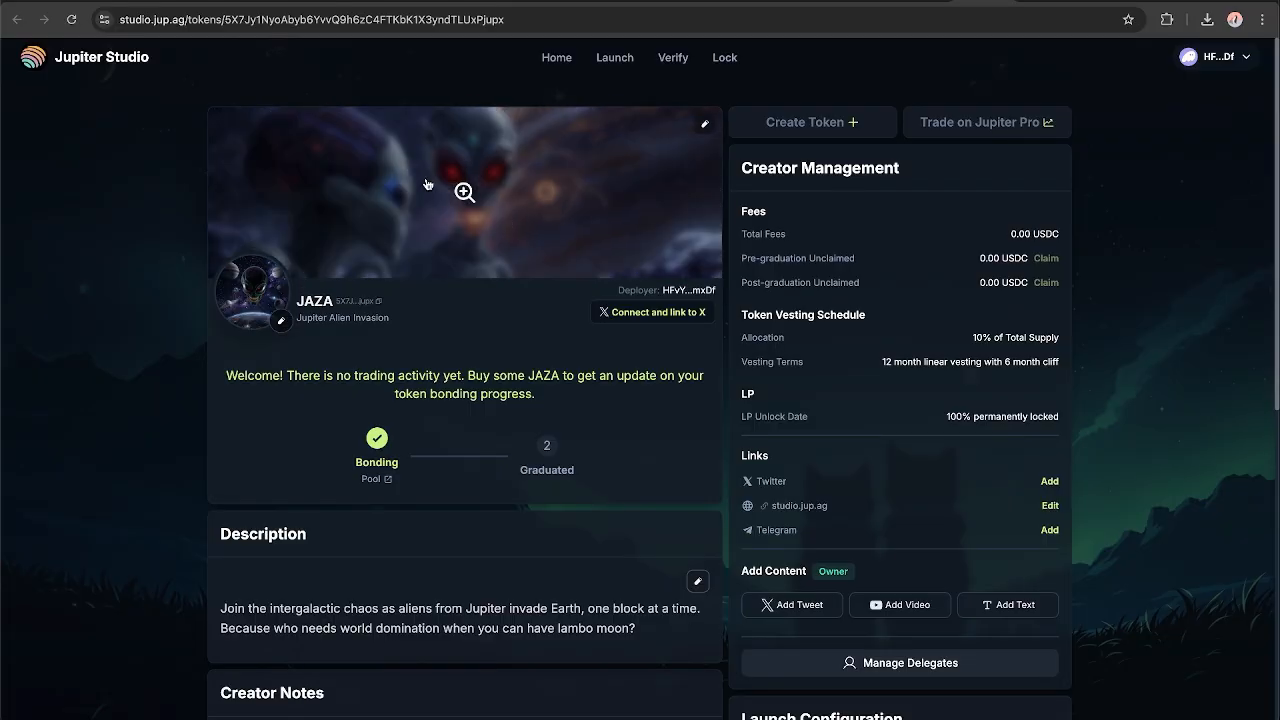
# Examine the token's studio page, including creator management, bonding status, description and launch configuration.
pyautogui.scroll(-6, 1083, 282)
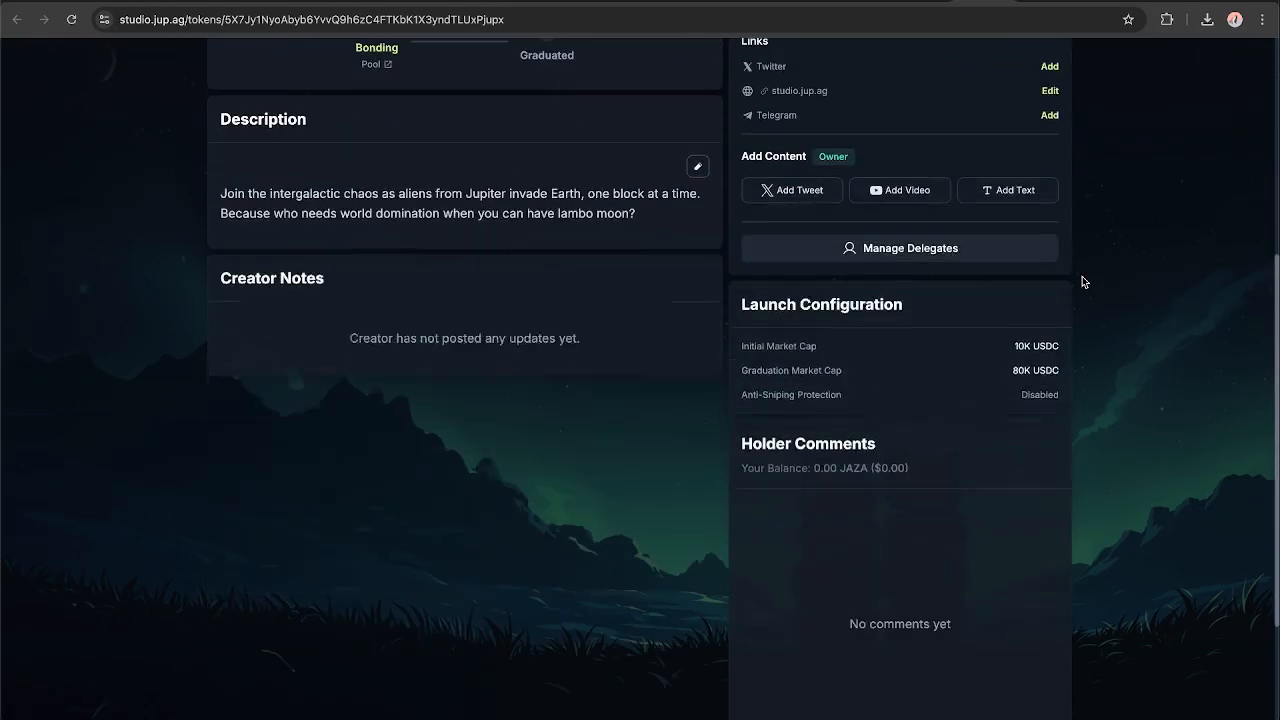
pyautogui.scroll(6, 1083, 282)
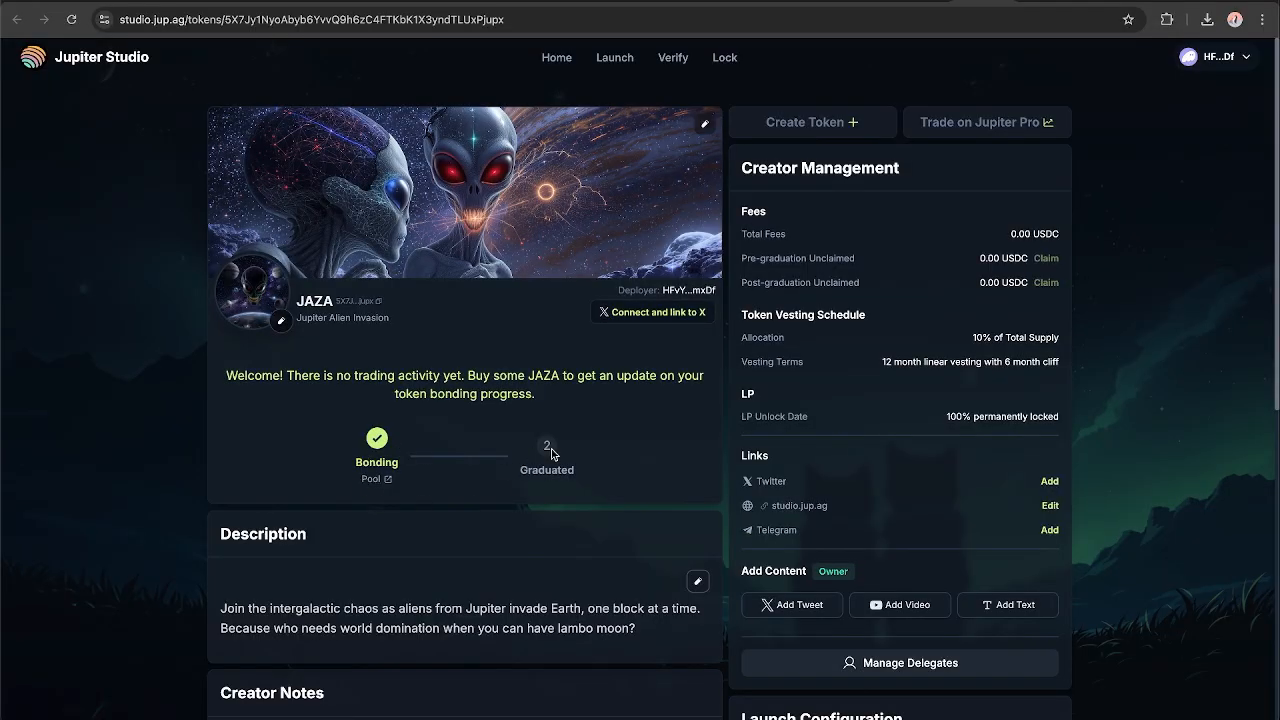
pyautogui.scroll(-2, 598, 452)
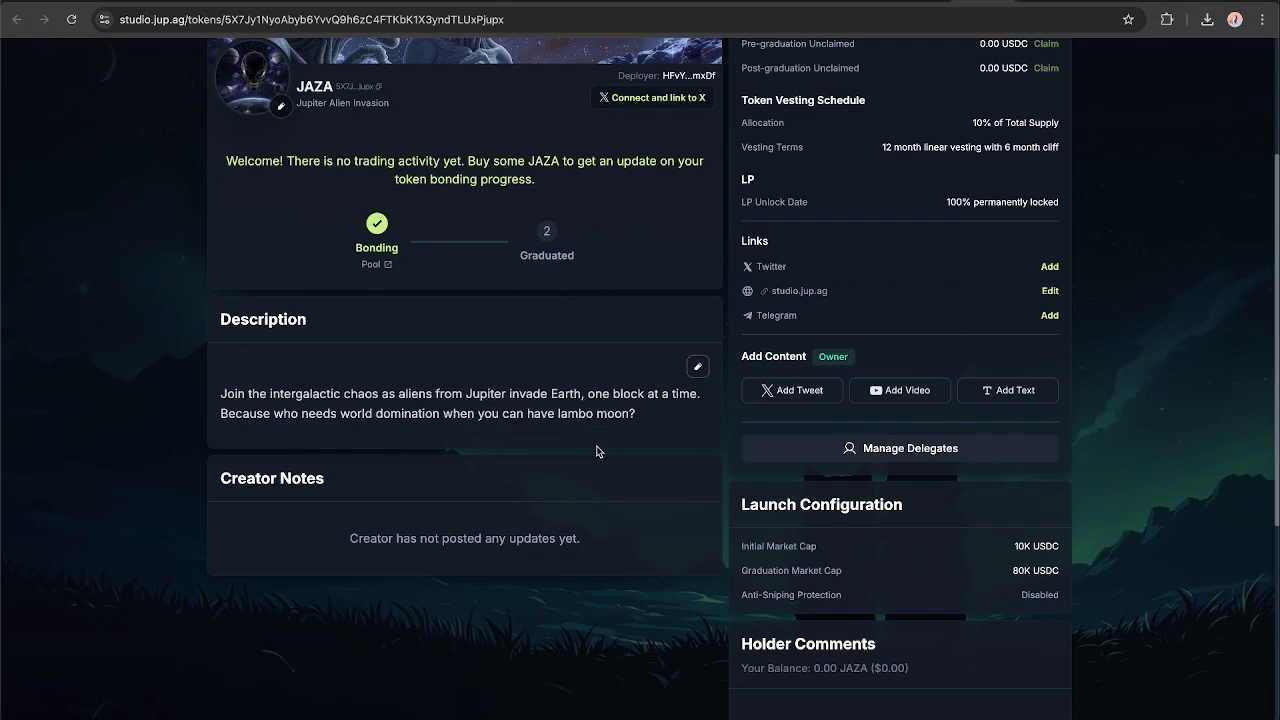
pyautogui.scroll(1, 597, 451)
# Switch to Jupiter Pro to check the JAZA listing in AlphaScan, and view the token's studio page down to the holder comments.
pyautogui.click(1038, 1)
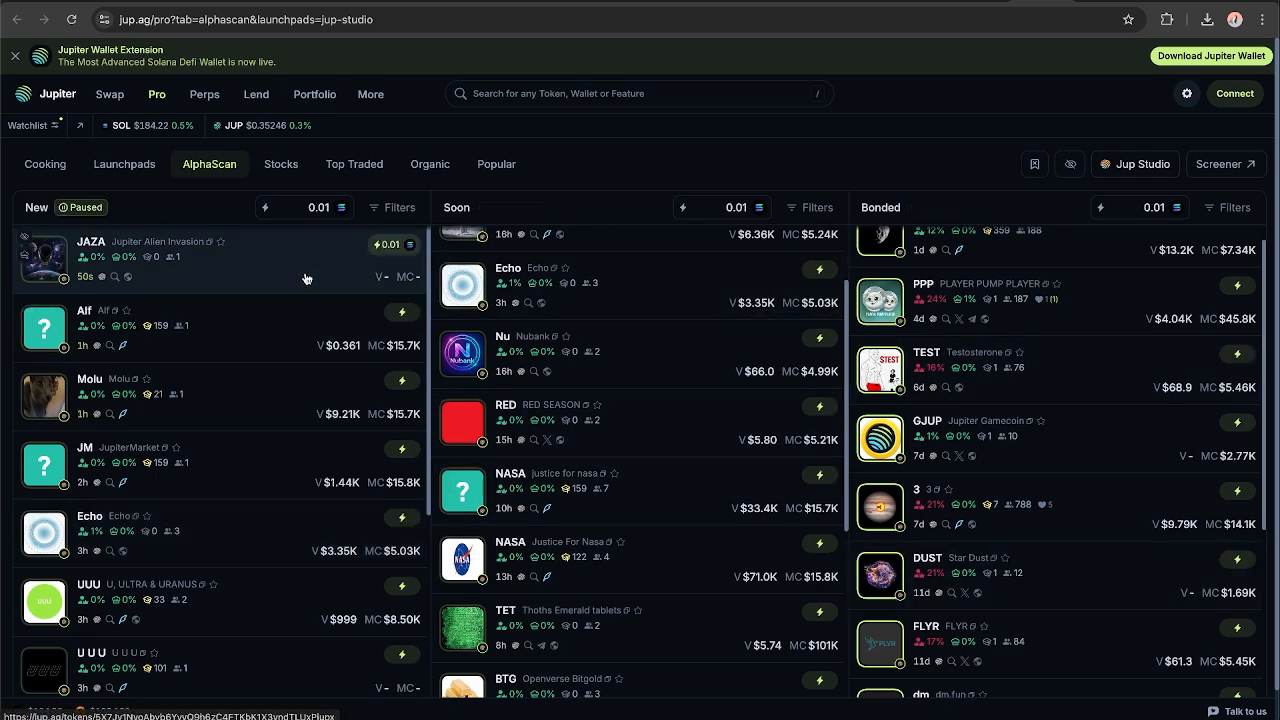
pyautogui.click(199, 277)
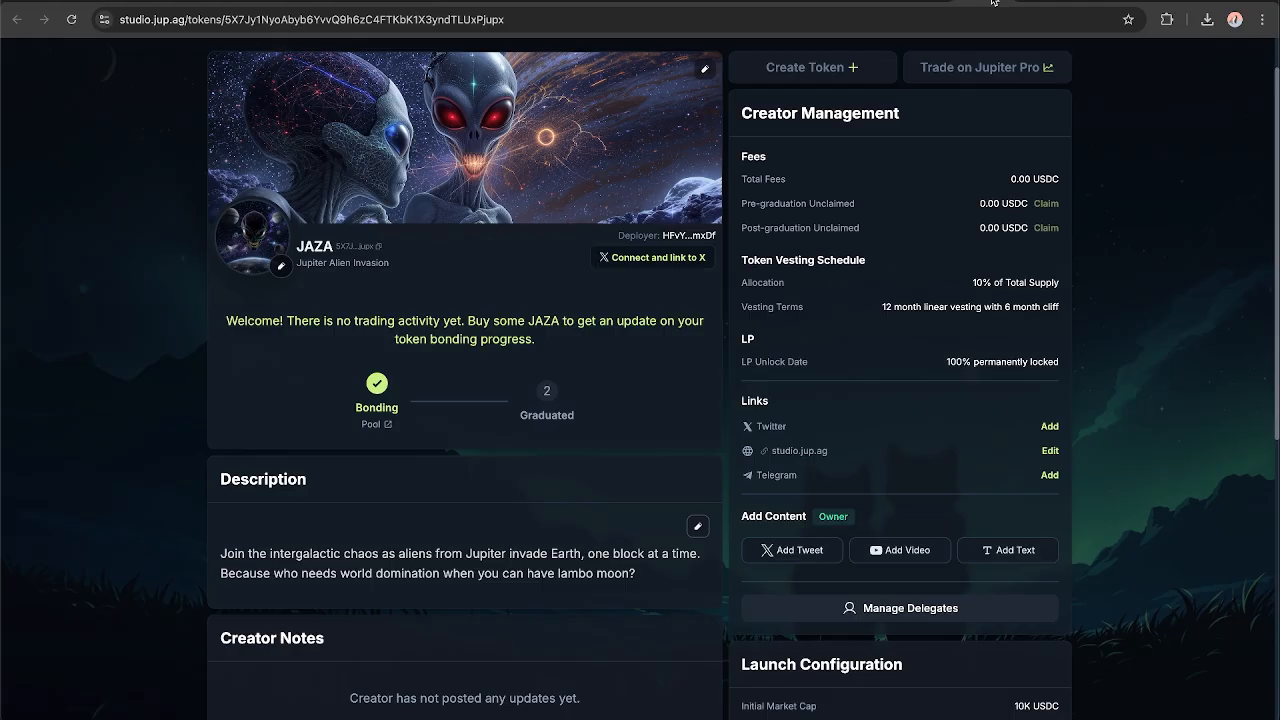
pyautogui.scroll(2, 670, 352)
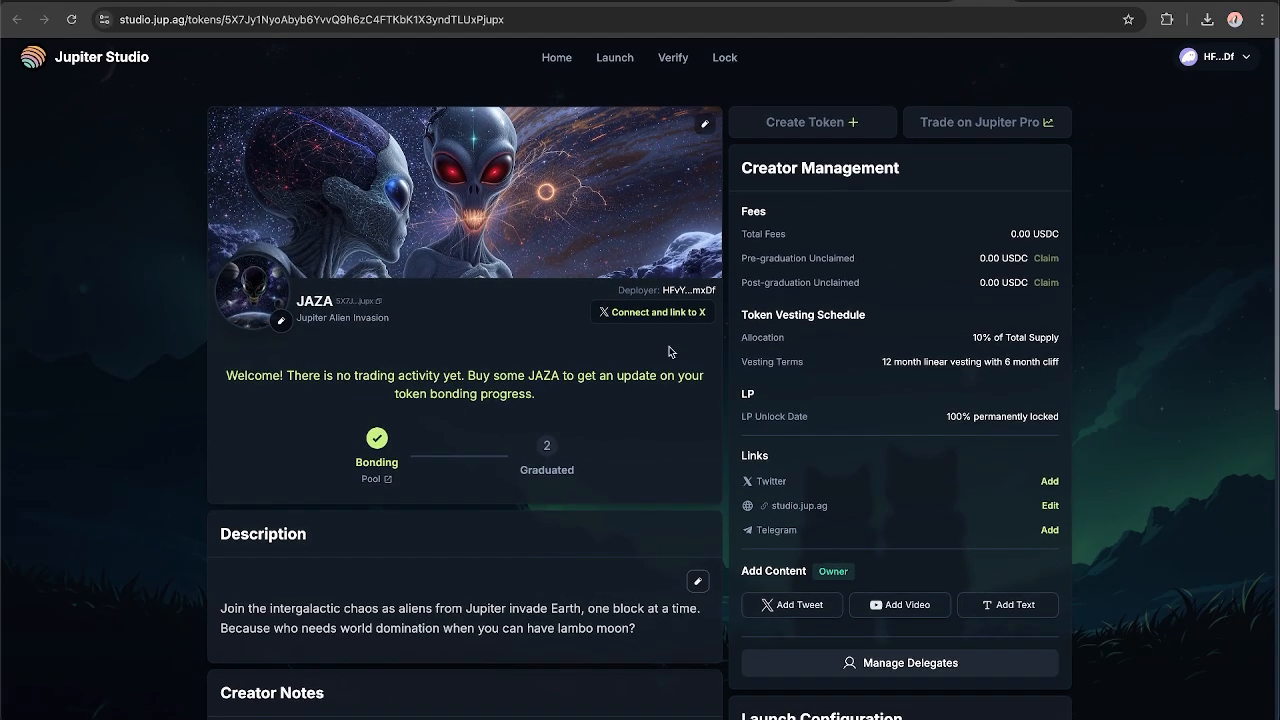
pyautogui.scroll(-6, 670, 352)
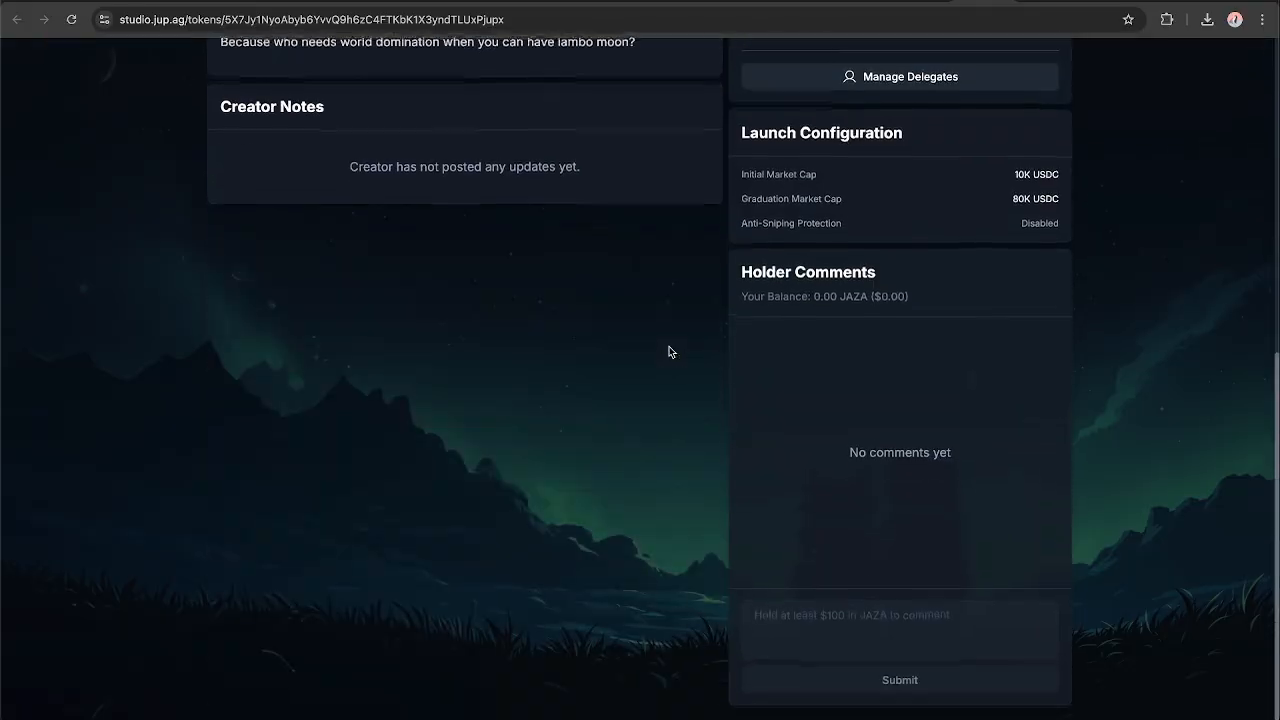
pyautogui.scroll(7, 670, 352)
pyautogui.scroll(-1, 670, 352)
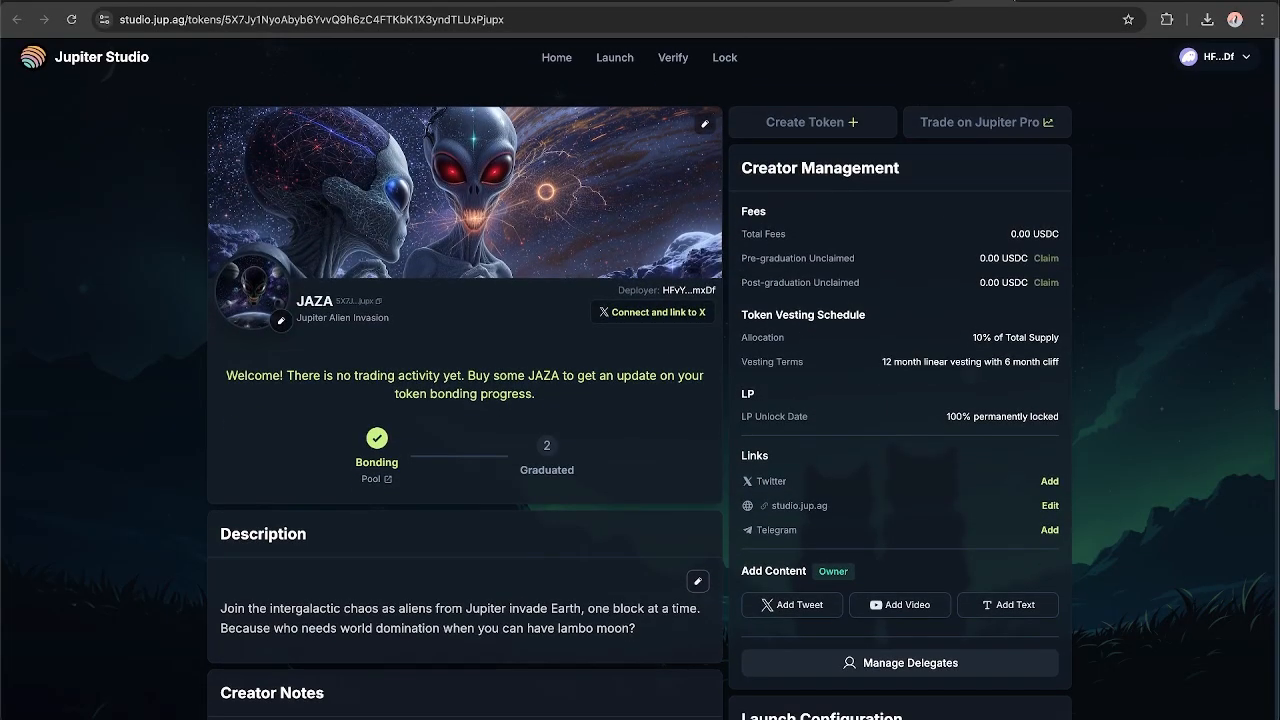
# Recheck the JAZA listing on Jupiter Pro and return to the token's Jupiter Studio page.
pyautogui.click(1045, 2)
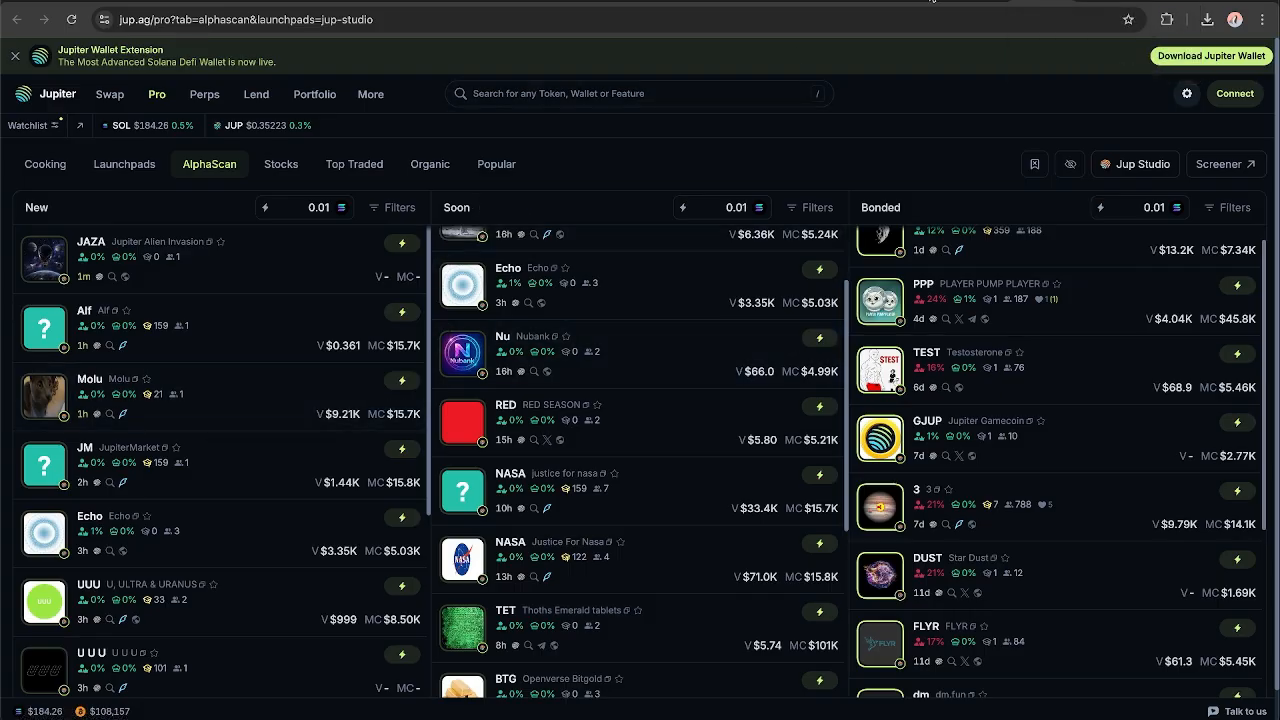
pyautogui.click(925, 2)
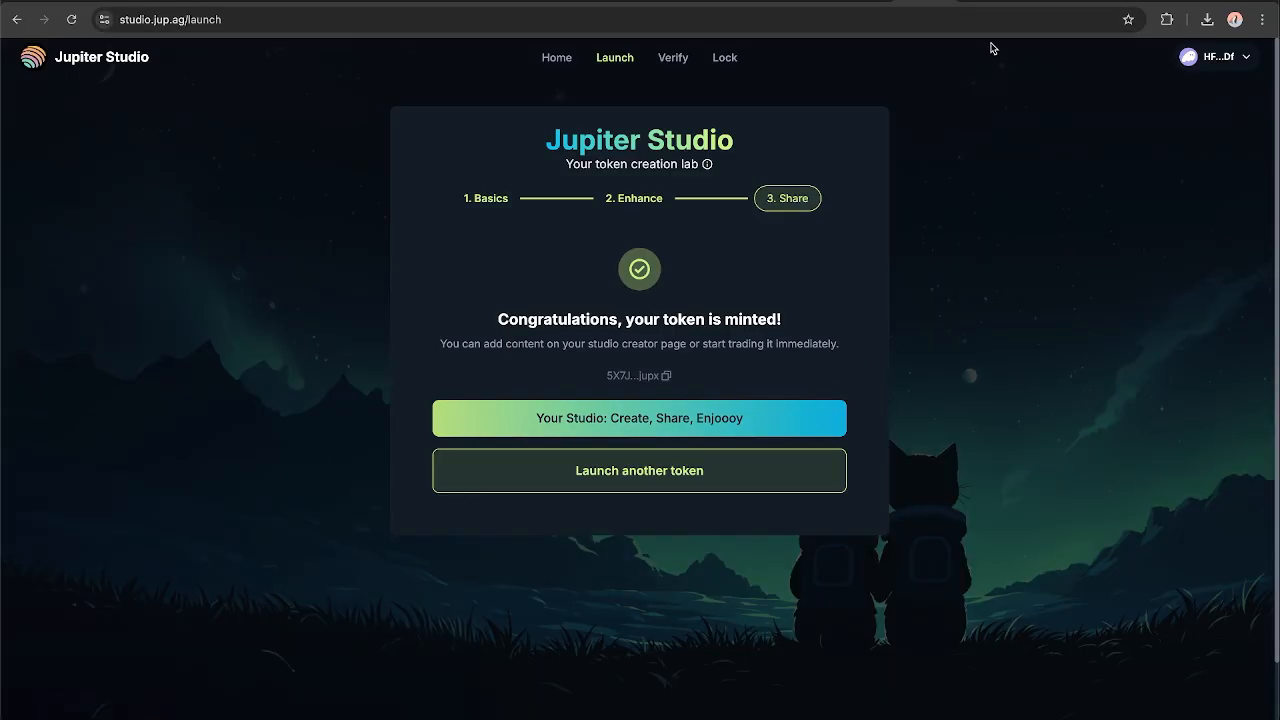
pyautogui.click(1045, 2)
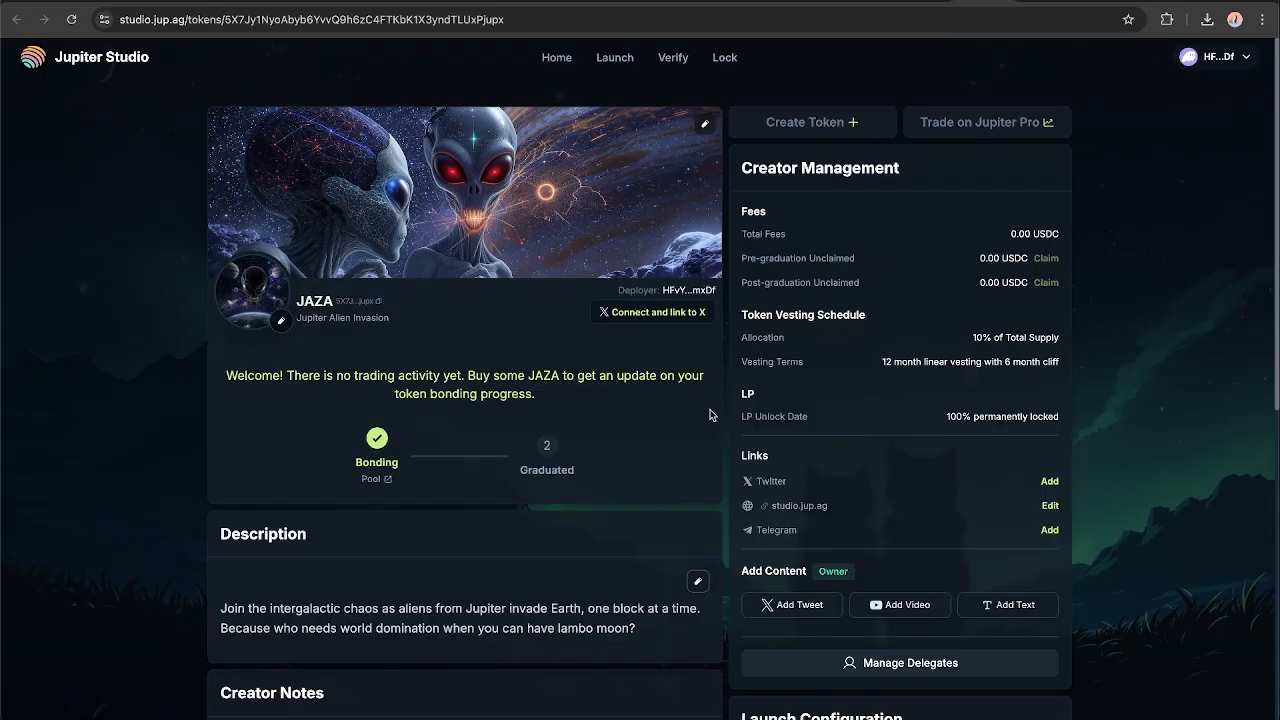